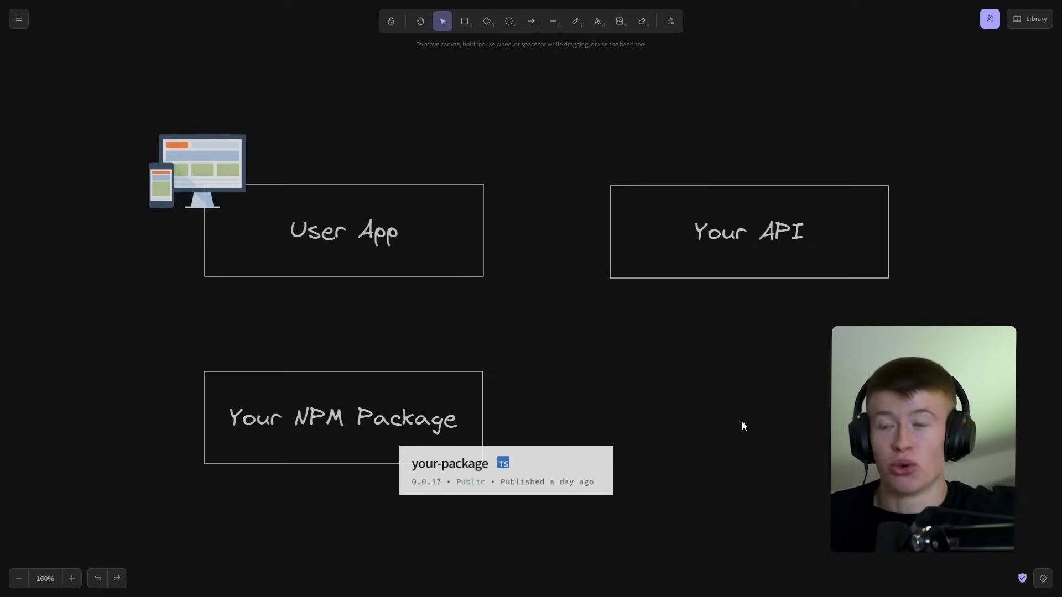
Select the Your API box, devices illustration, NPM Package card and User App box in turn
left_click_drag(573, 147, 944, 303)
left_click(976, 319)
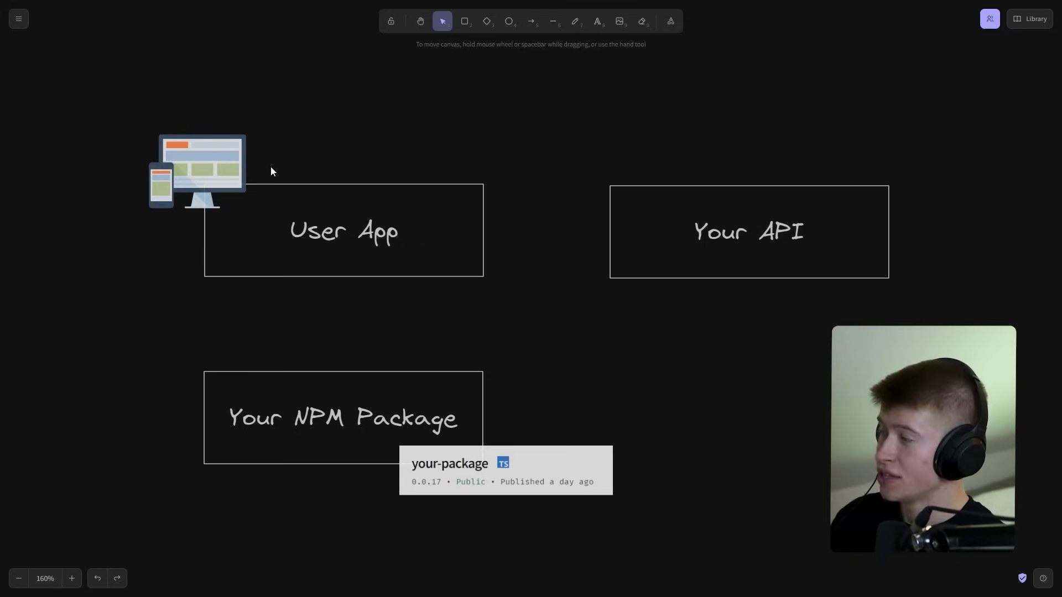
scroll(383, 232, "left", 3)
left_click_drag(187, 116, 474, 277)
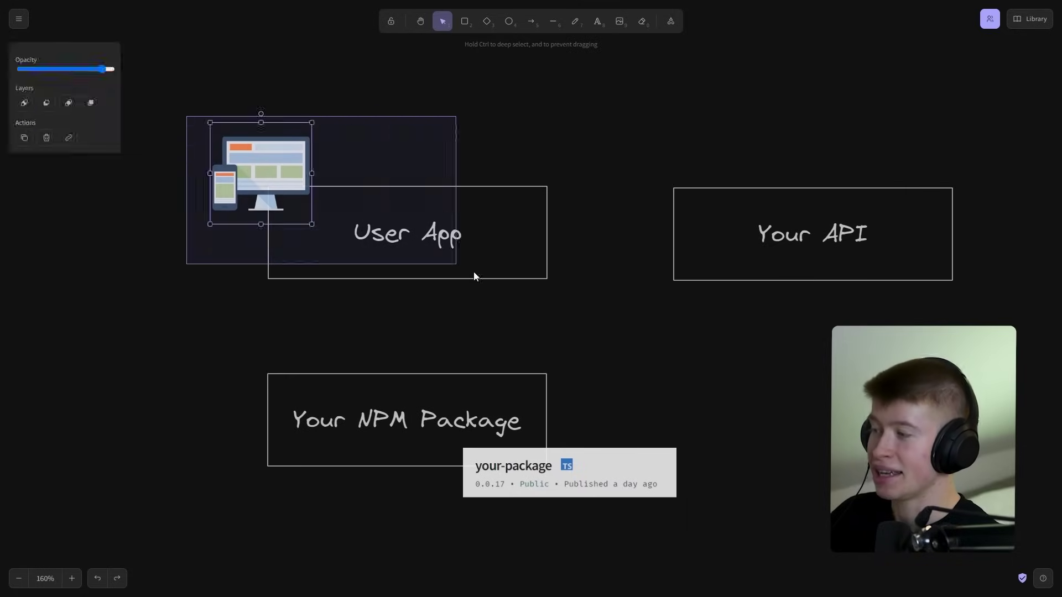
left_click(598, 322)
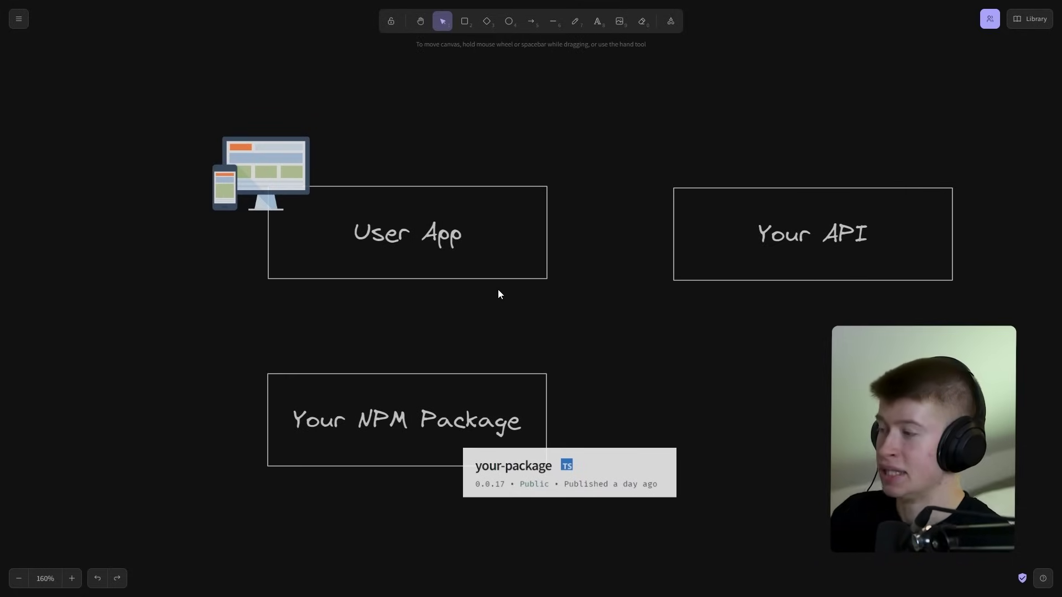
scroll(682, 374, "right", 2)
scroll(682, 375, "down", 1)
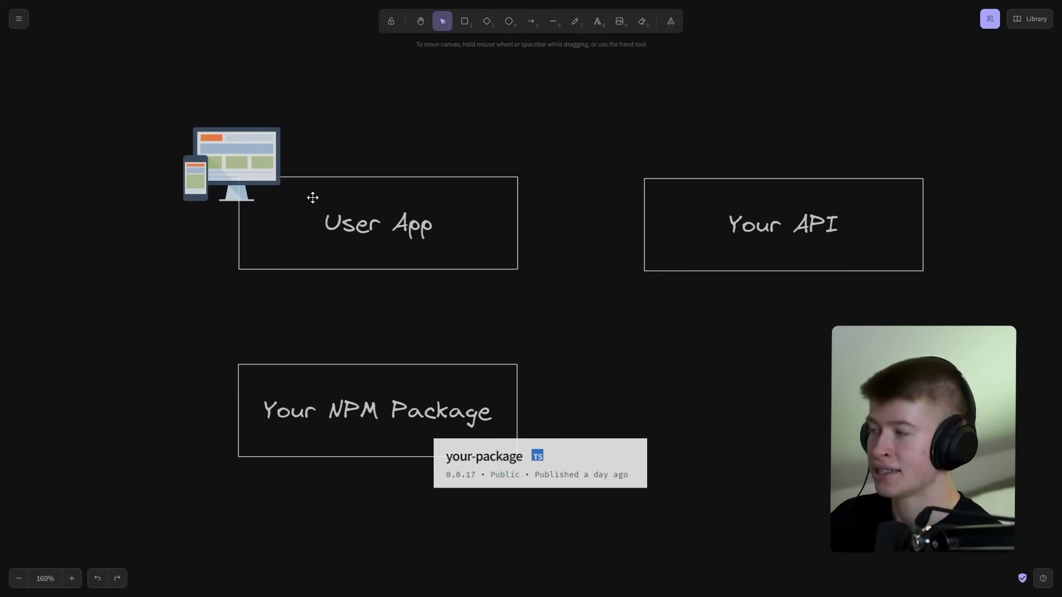
left_click_drag(166, 349, 717, 499)
left_click(776, 521)
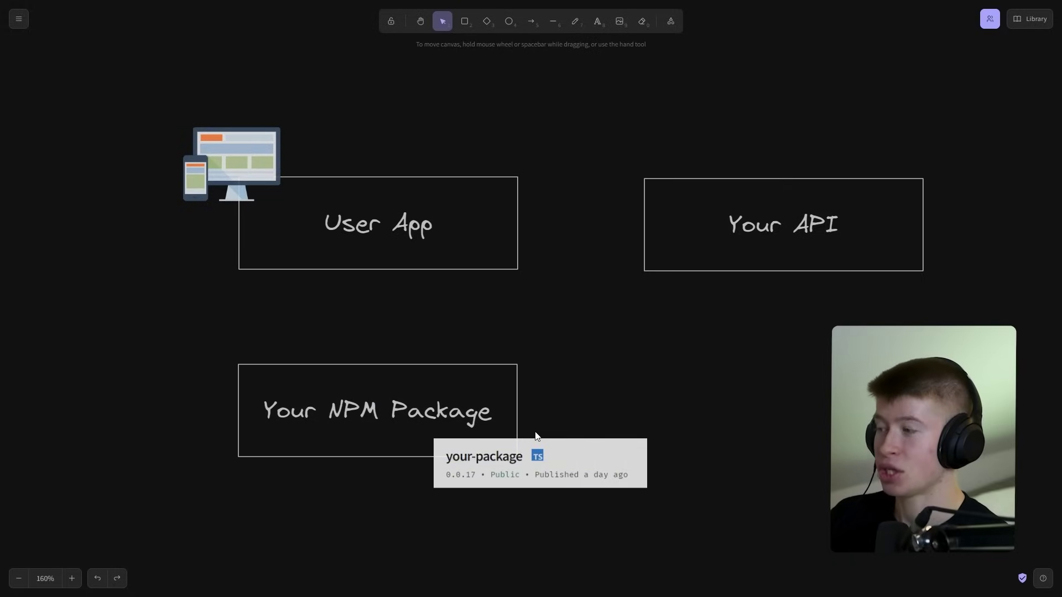
left_click(306, 216)
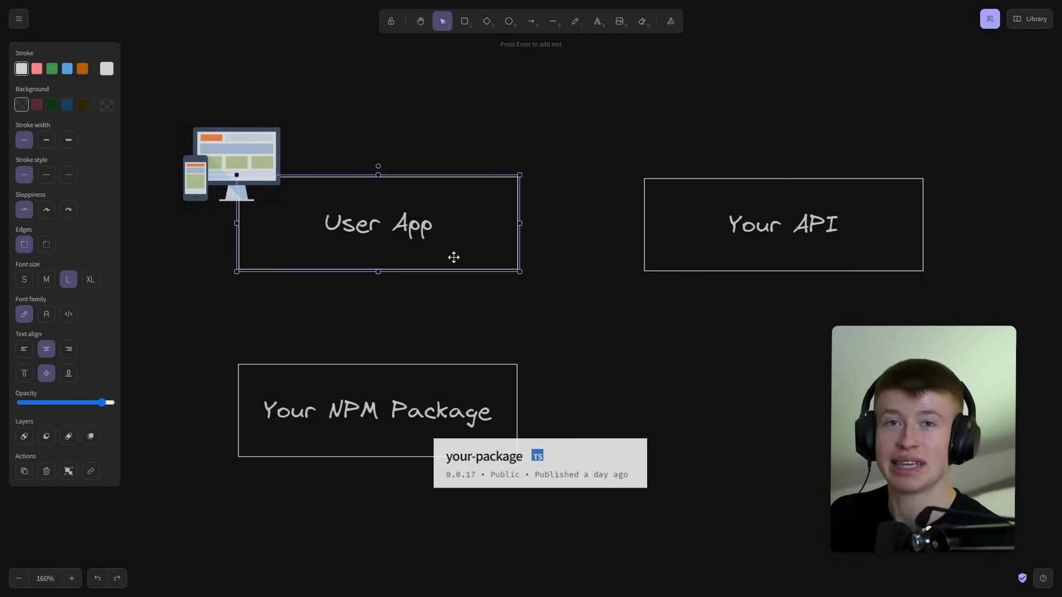
left_click(809, 365)
Restore the red arrow below User App and check the NPM Package box and its card
key("ctrl+z")
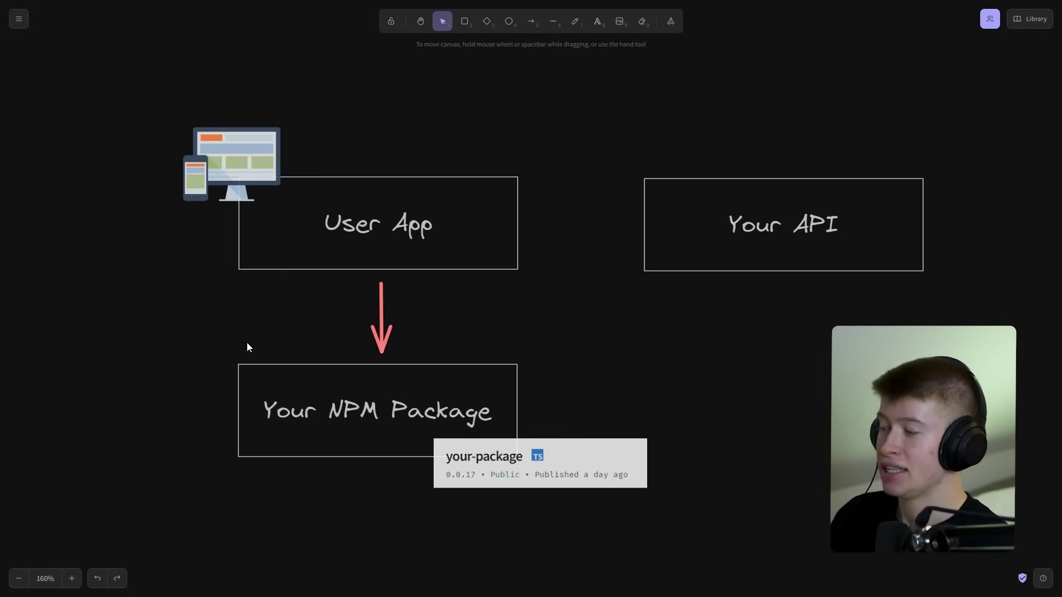
left_click_drag(247, 346, 738, 516)
left_click(741, 517)
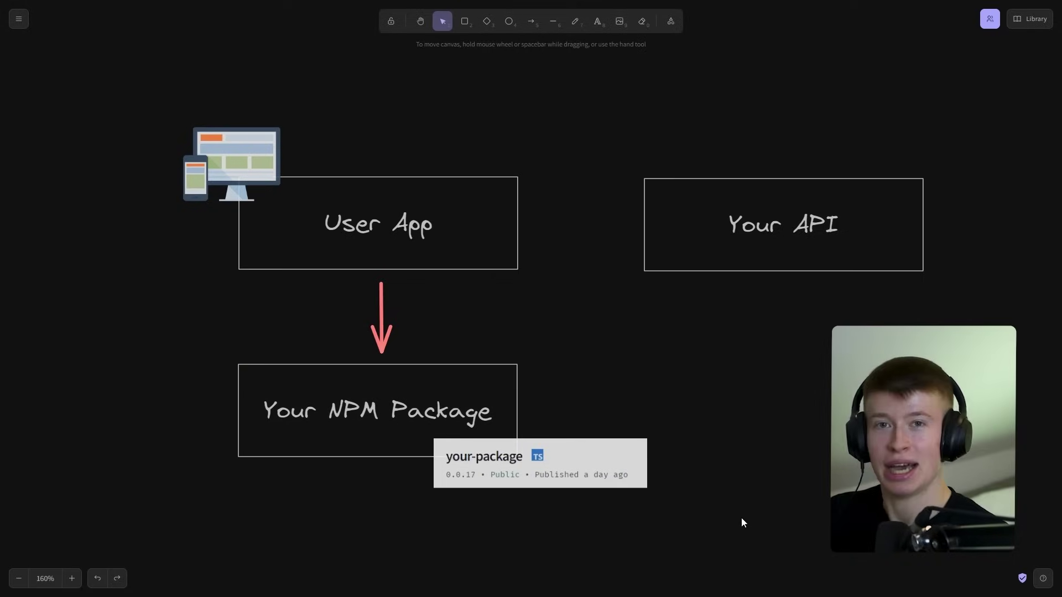
left_click(574, 466)
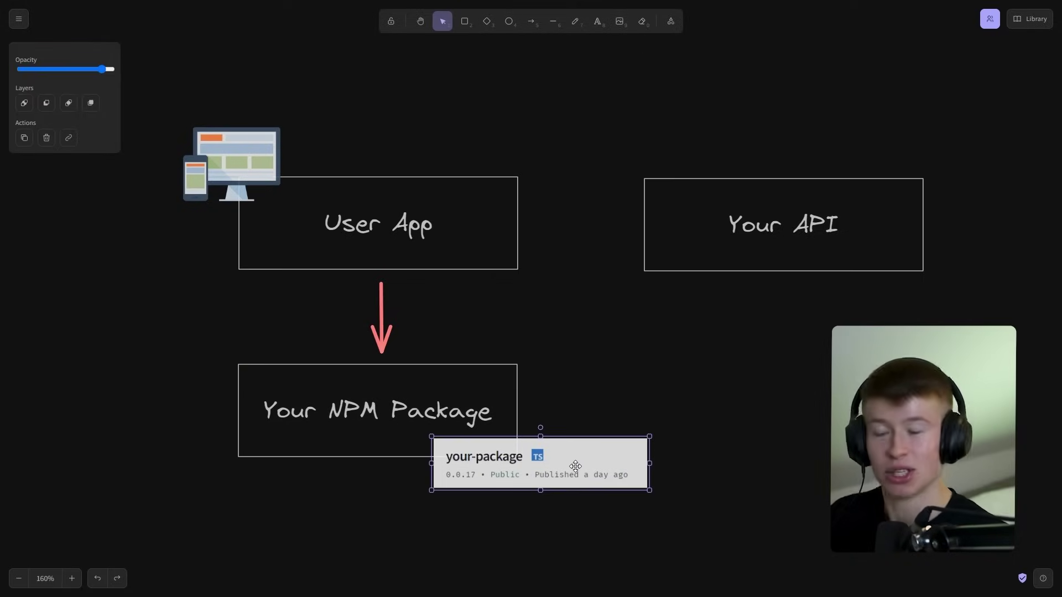
left_click_drag(198, 351, 776, 513)
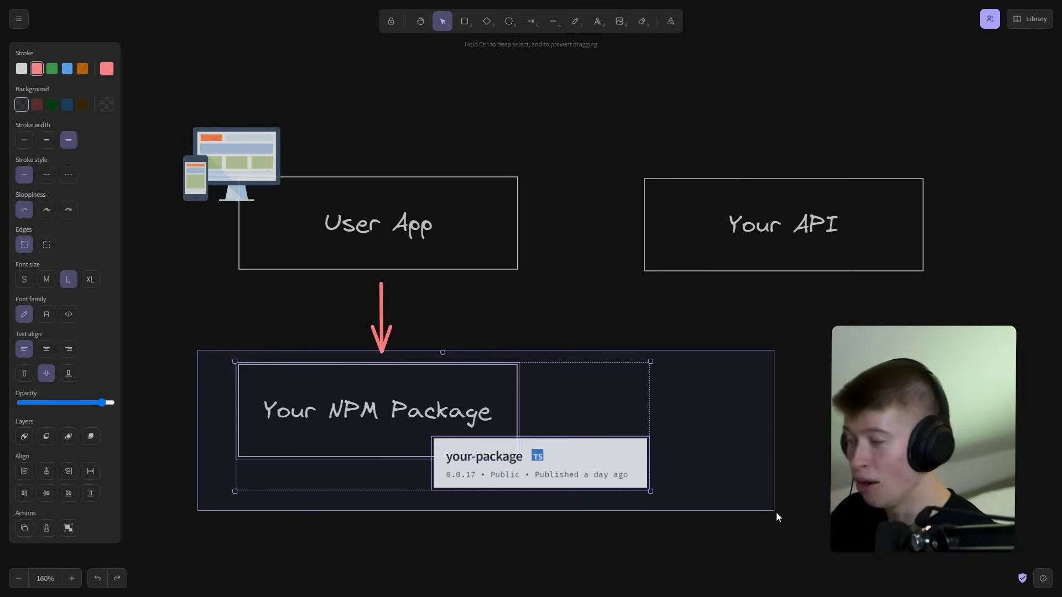
left_click(779, 526)
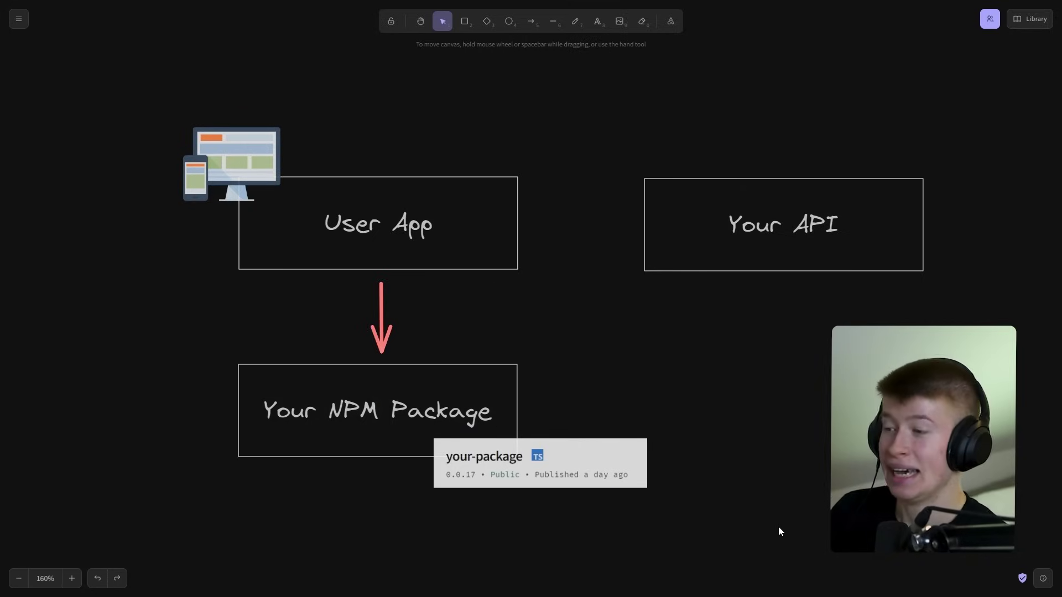
Bring back the green arrow to Your API and the red arrow returning from it
key("ctrl+z")
key("ctrl+shift+z")
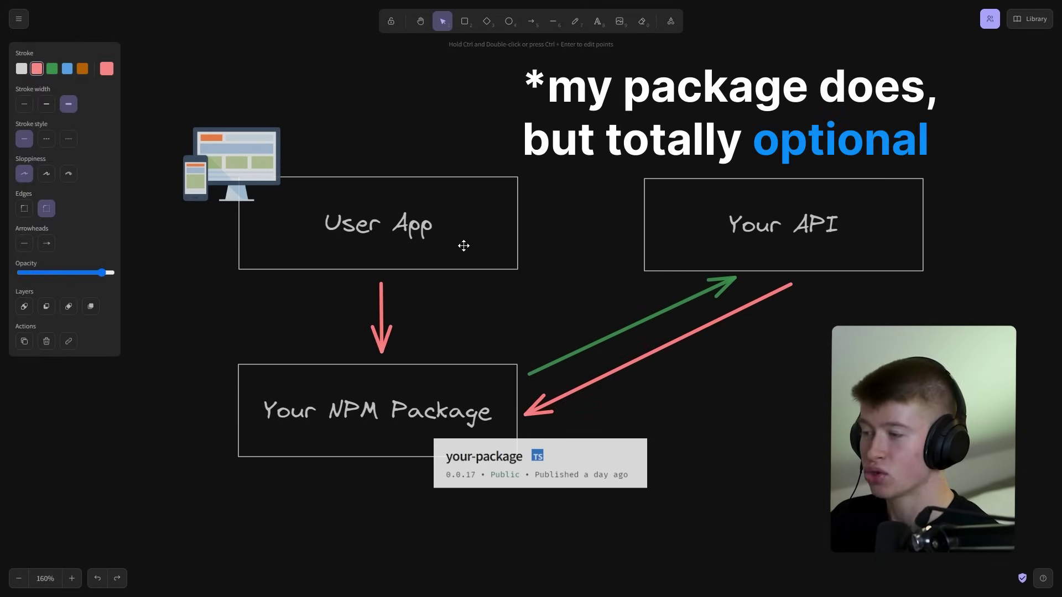
key("Escape")
left_click(644, 336)
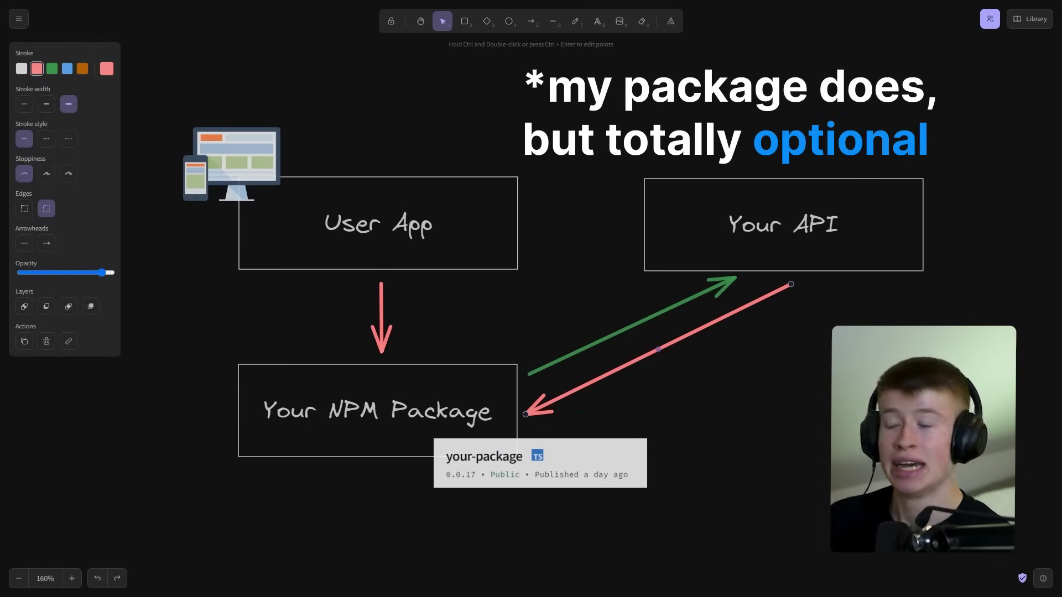
left_click(609, 305)
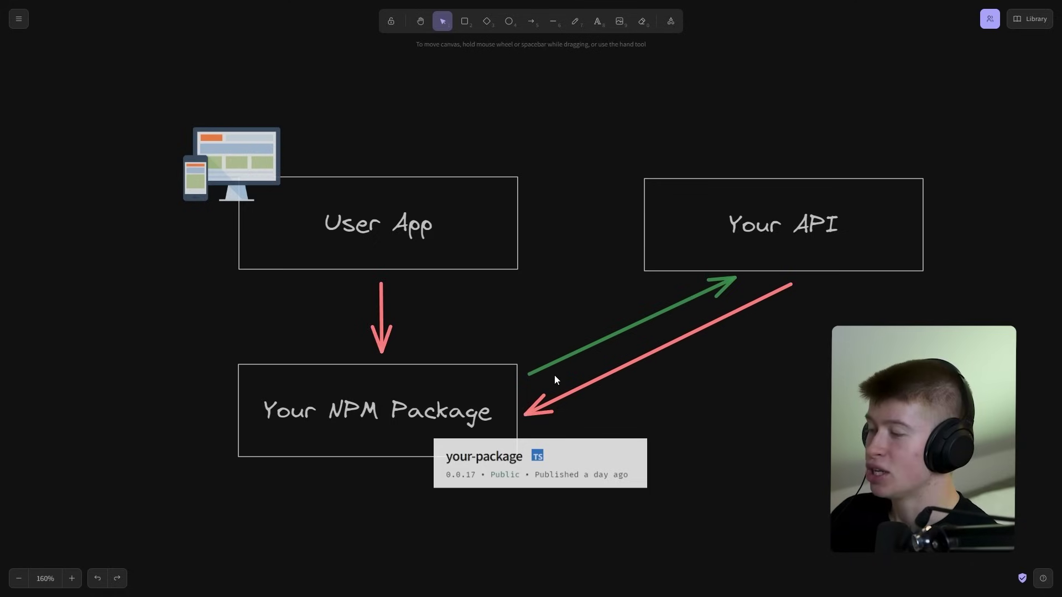
scroll(554, 375, "up", 3)
Select the NPM Package group, then the whole diagram, and pan down to the workflow boxes
left_click_drag(554, 375, 547, 361)
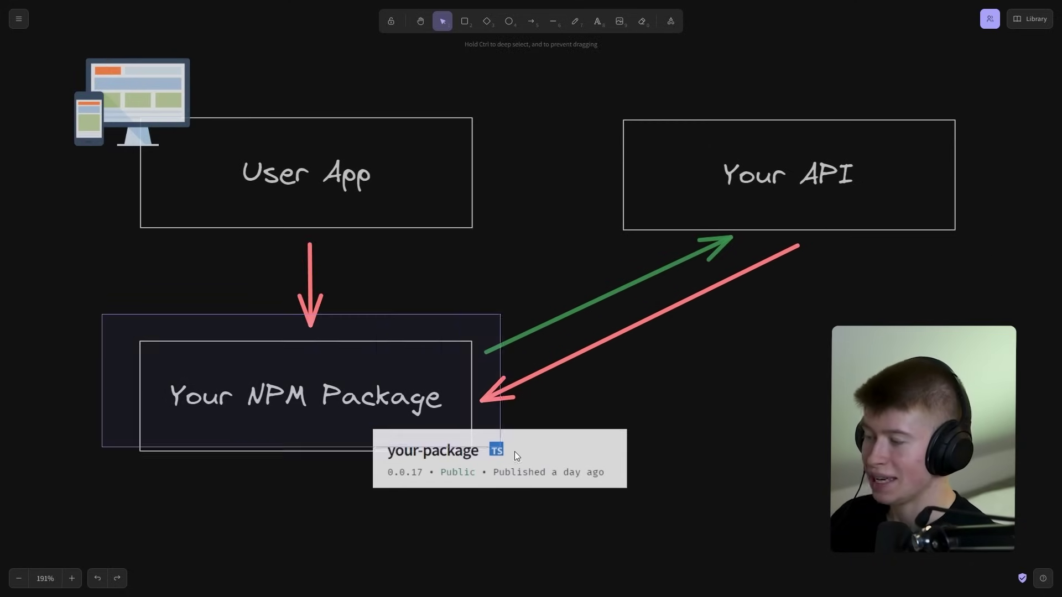
left_click_drag(141, 317, 686, 511)
left_click(783, 456)
scroll(763, 442, "down", 3, "ctrl")
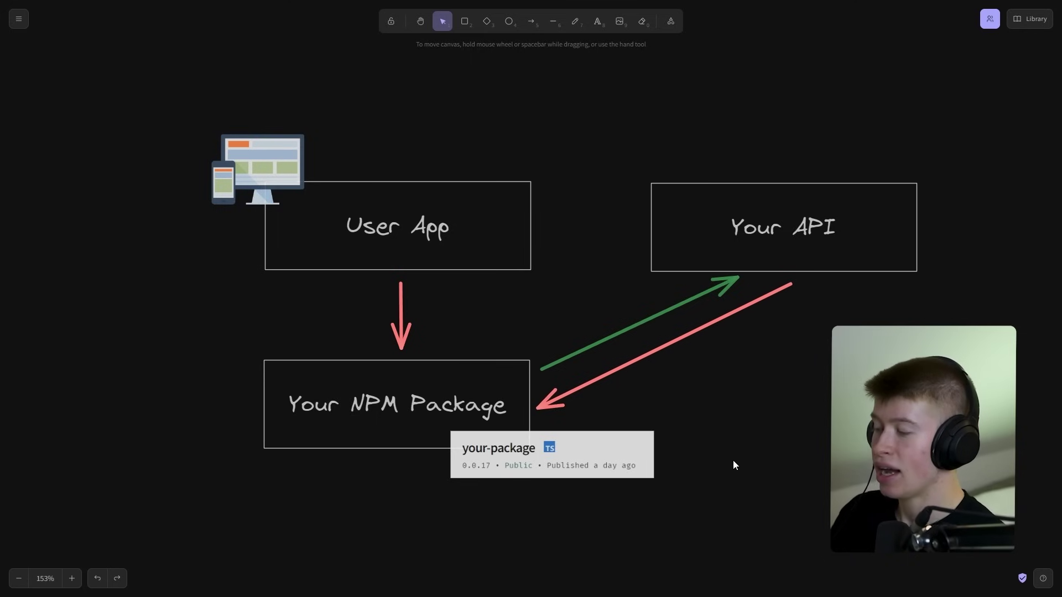
key("ctrl+a")
mouse_move(704, 510)
left_mouse_down()
mouse_move(674, 409)
mouse_move(480, 182)
left_mouse_up()
Go full screen and highlight the Write normal react/next code and Compile & minify boxes
key("F11")
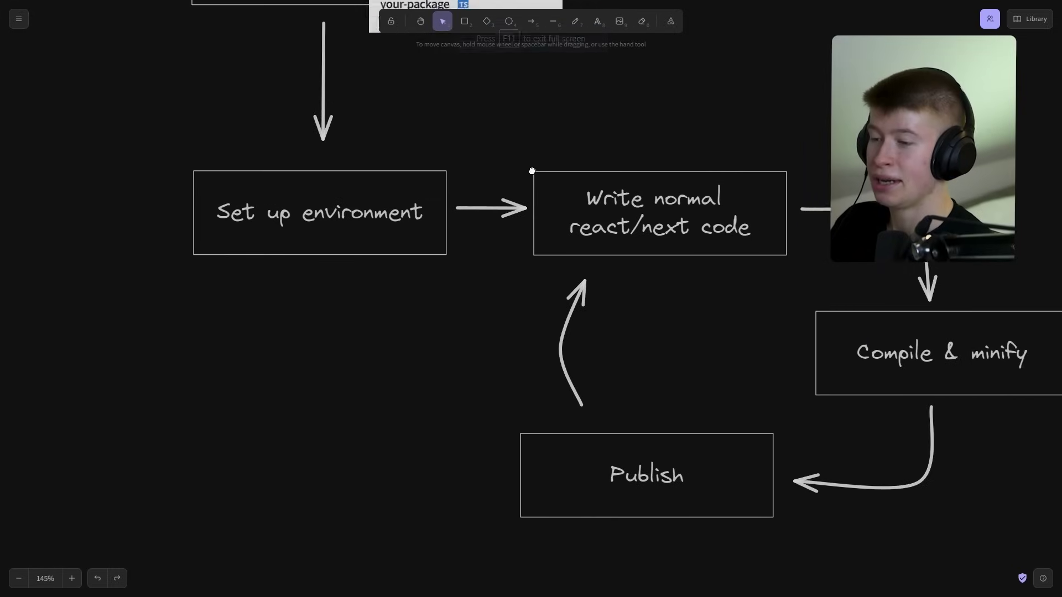
scroll(531, 249, "down", 3)
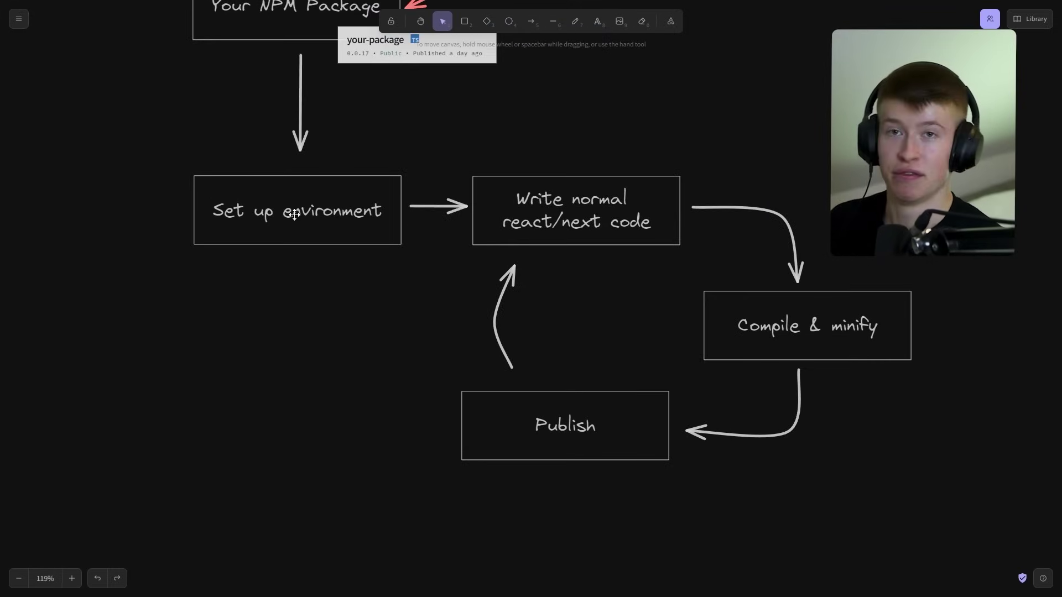
left_click_drag(500, 241, 398, 244)
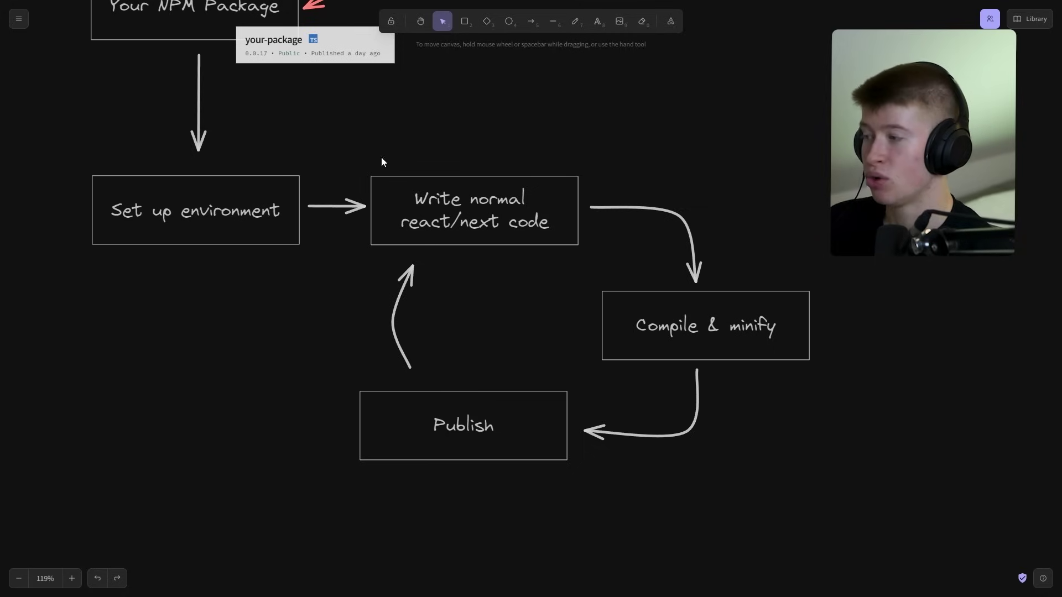
left_click_drag(384, 156, 588, 258)
left_click(592, 255)
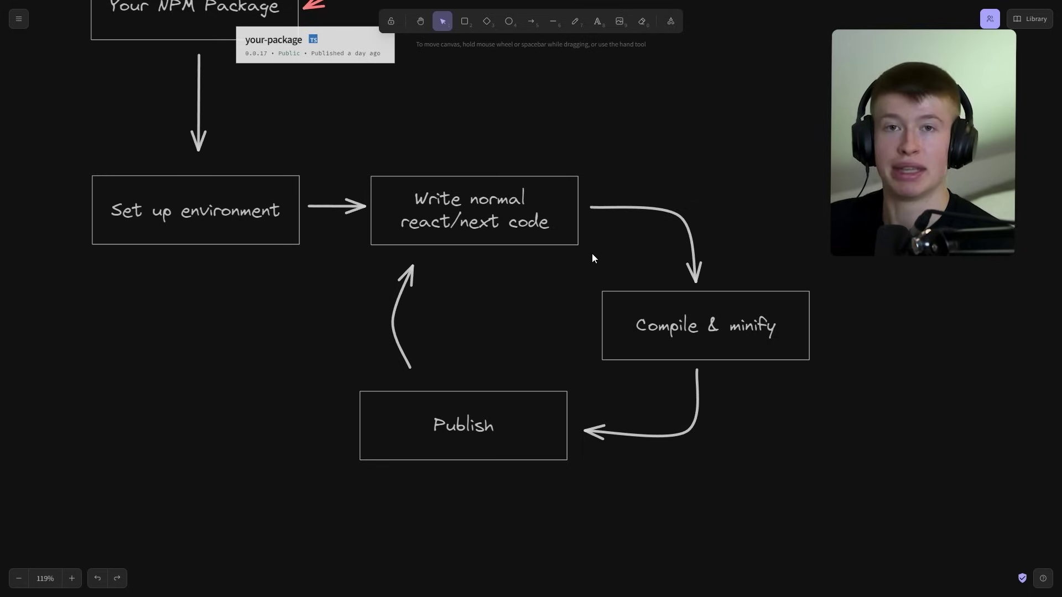
left_click_drag(586, 277, 641, 305)
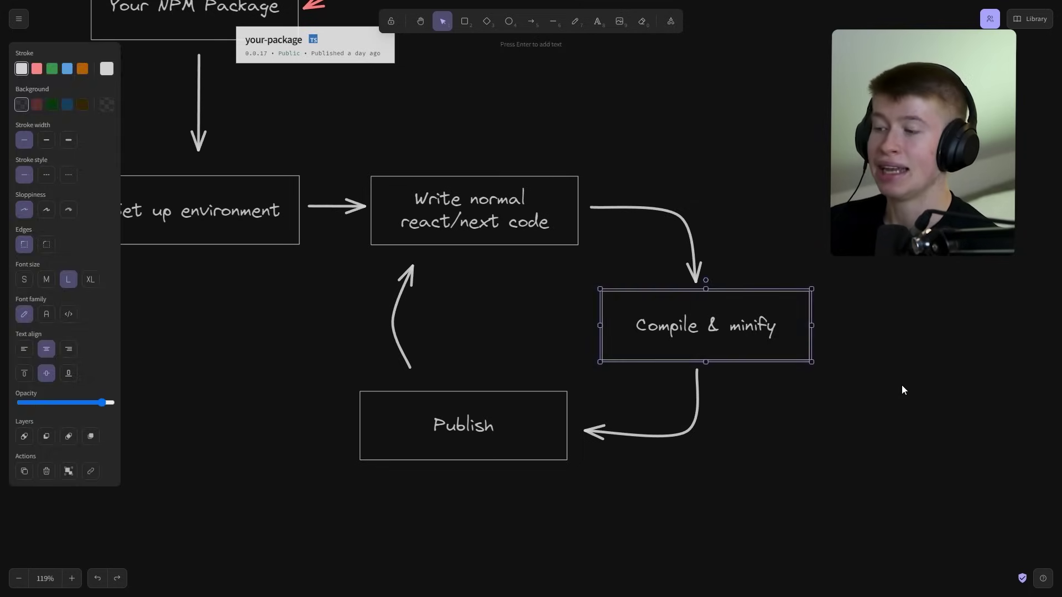
left_click(902, 385)
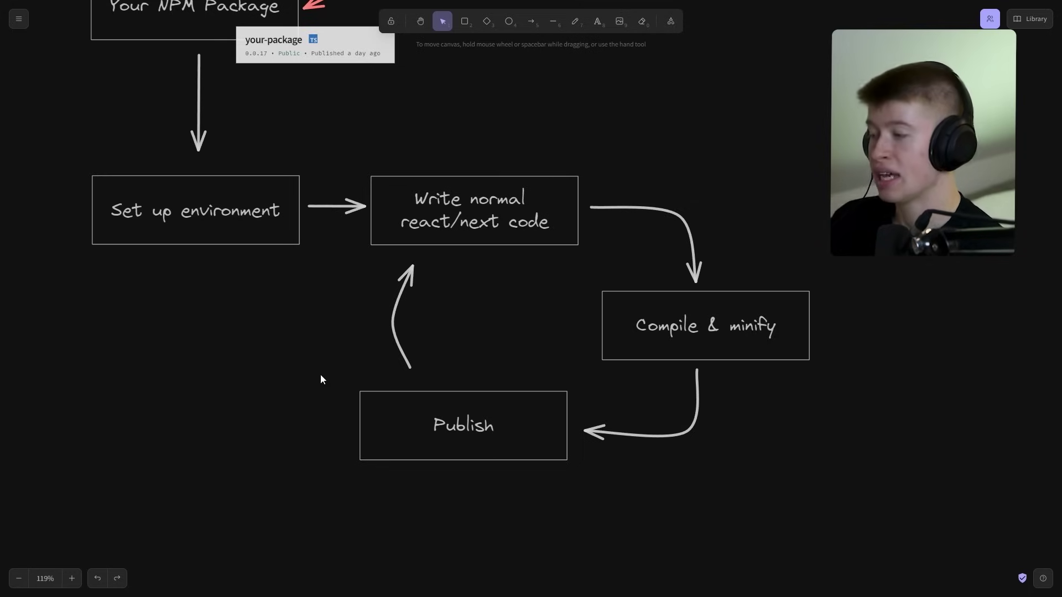
Highlight the Publish and Set up environment boxes, then switch to the Version Packages pull request
left_click_drag(324, 378, 600, 473)
left_click(599, 472)
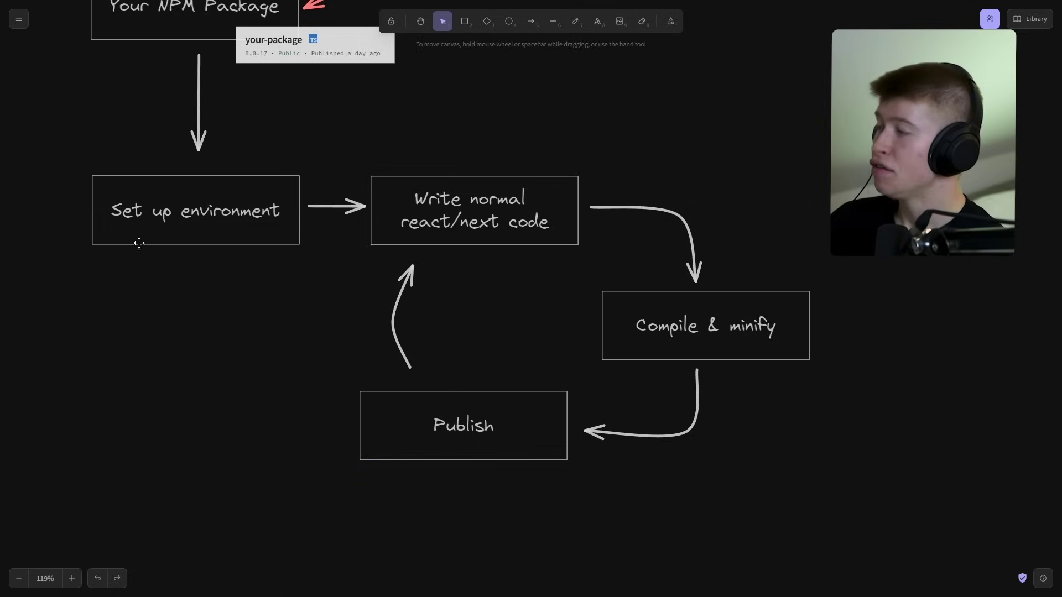
left_click(147, 202)
left_click(294, 263)
left_click_drag(291, 297, 359, 287)
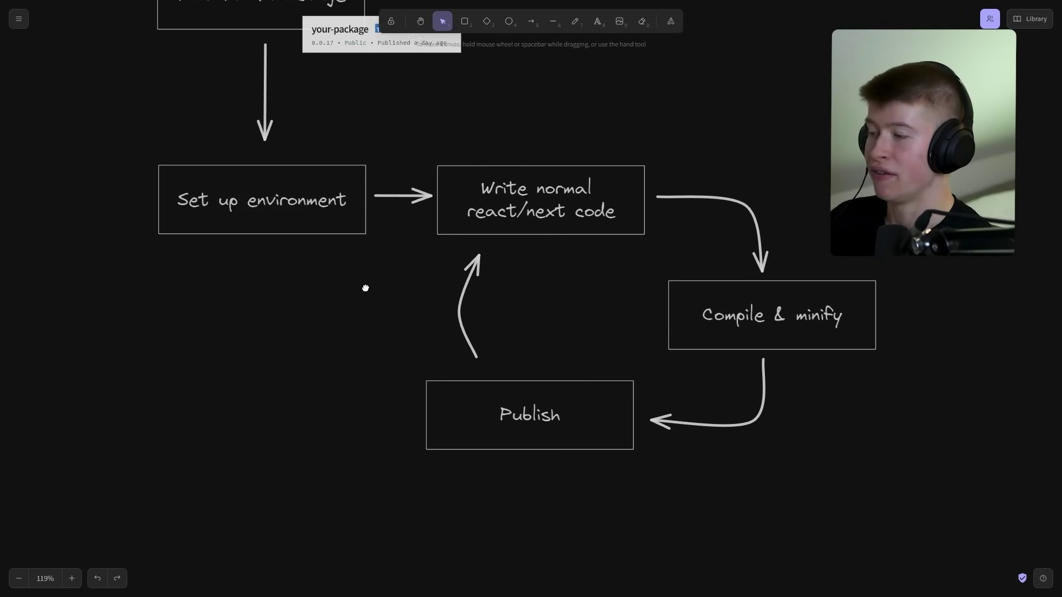
left_click(522, 383)
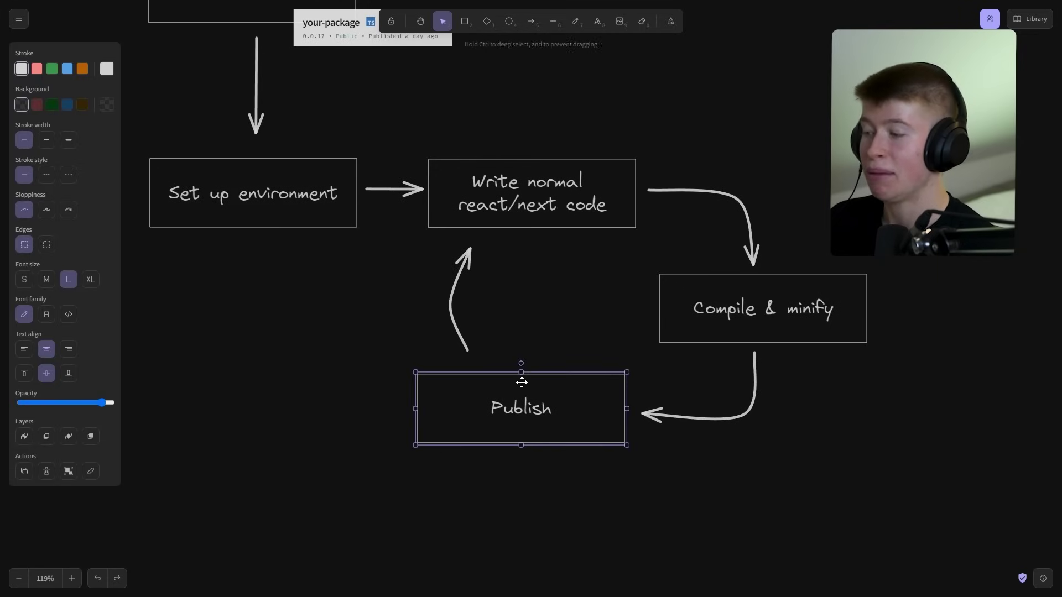
left_click(524, 324)
key("alt+Tab")
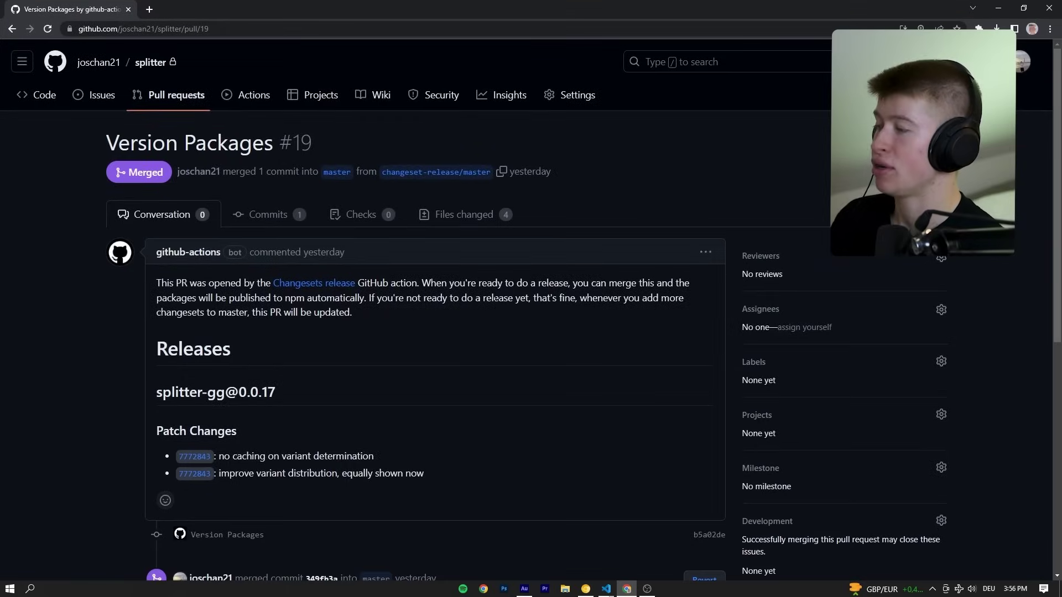
Enlarge the page twice, then open Actions, the latest Publish #55 run and its publish job
key("ctrl+plus")
scroll(486, 299, "down", 6)
scroll(479, 300, "up", 3)
scroll(480, 310, "up", 3)
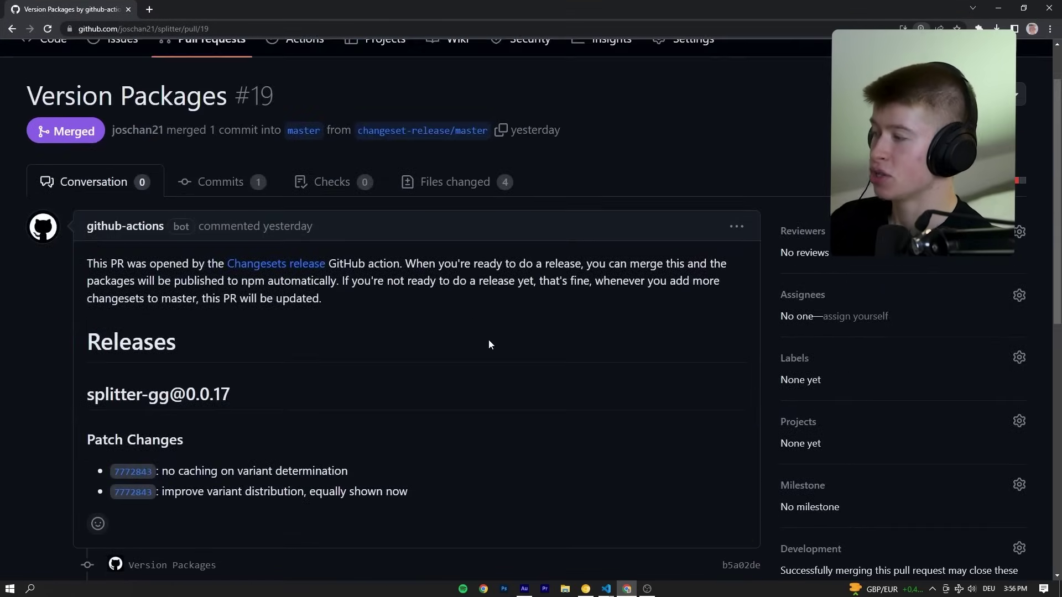
scroll(489, 339, "down", 1)
key("ctrl+plus")
scroll(397, 318, "down", 1)
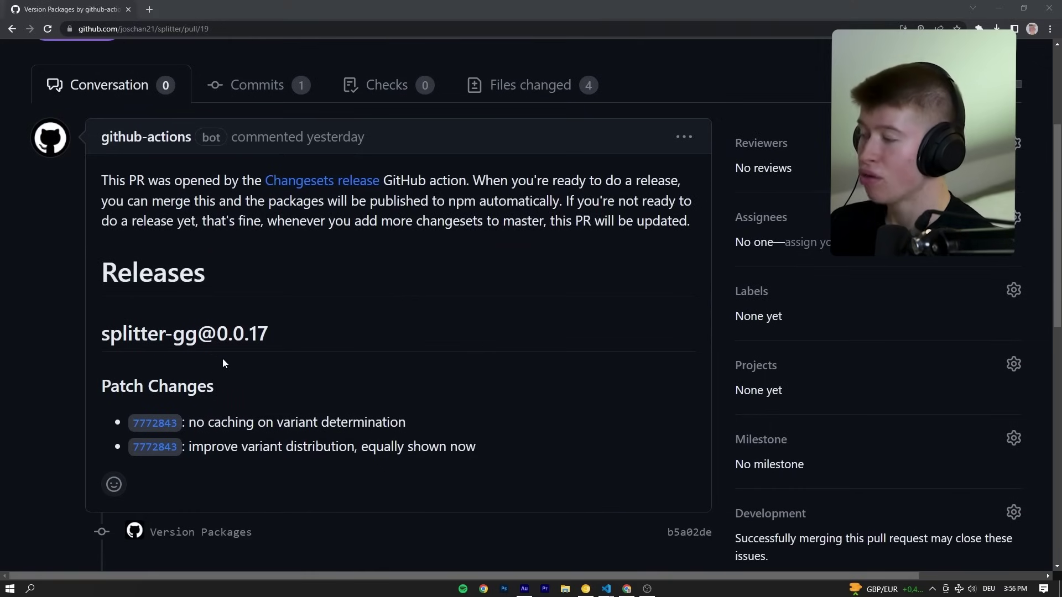
scroll(223, 358, "down", 2)
scroll(332, 374, "down", 2)
scroll(497, 415, "down", 1)
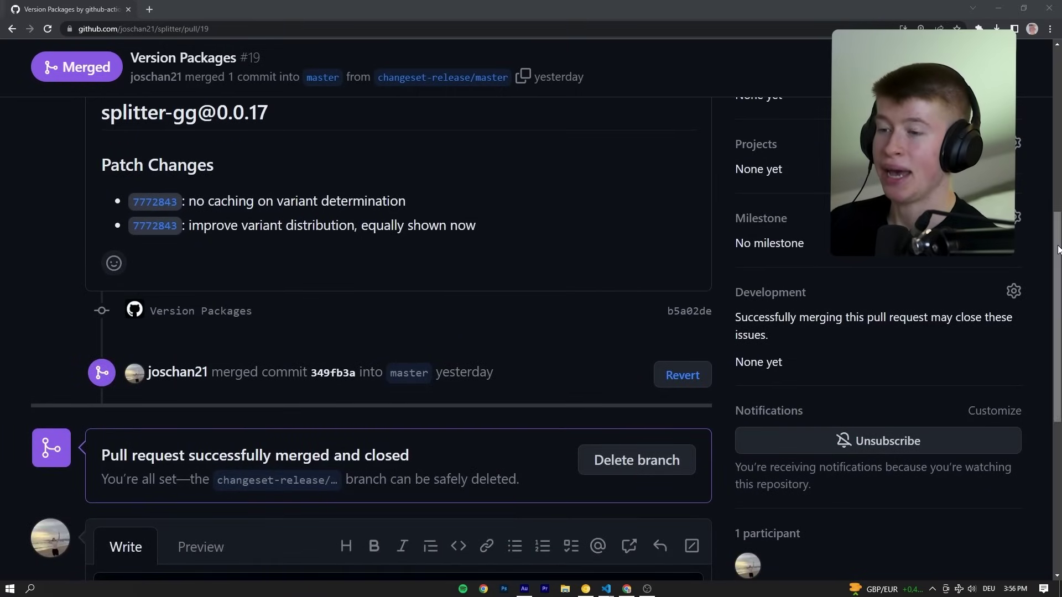
scroll(531, 332, "up", 5)
scroll(531, 332, "up", 5)
left_click(330, 115)
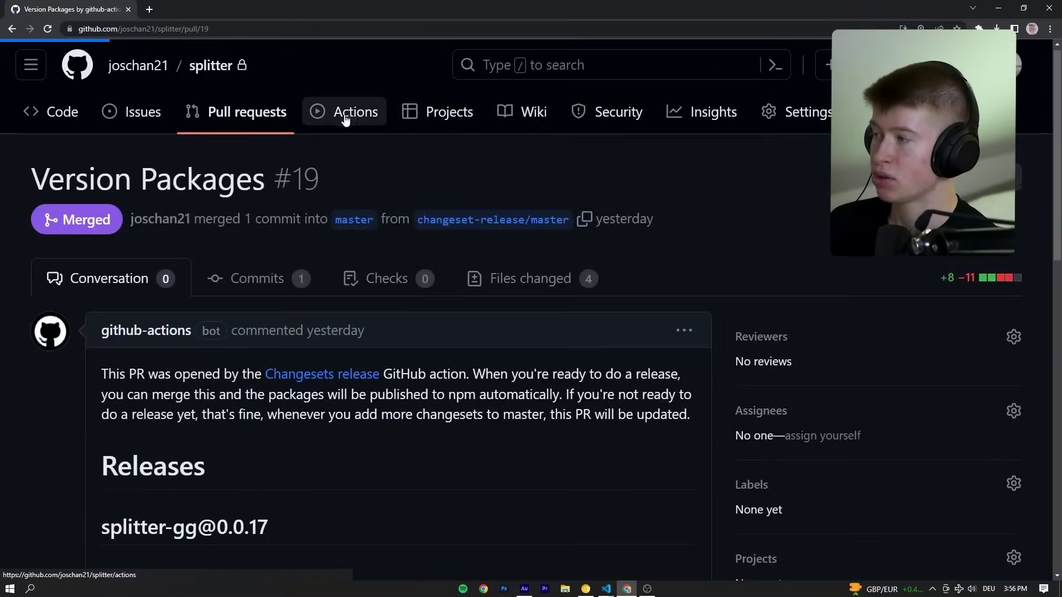
left_click(398, 308)
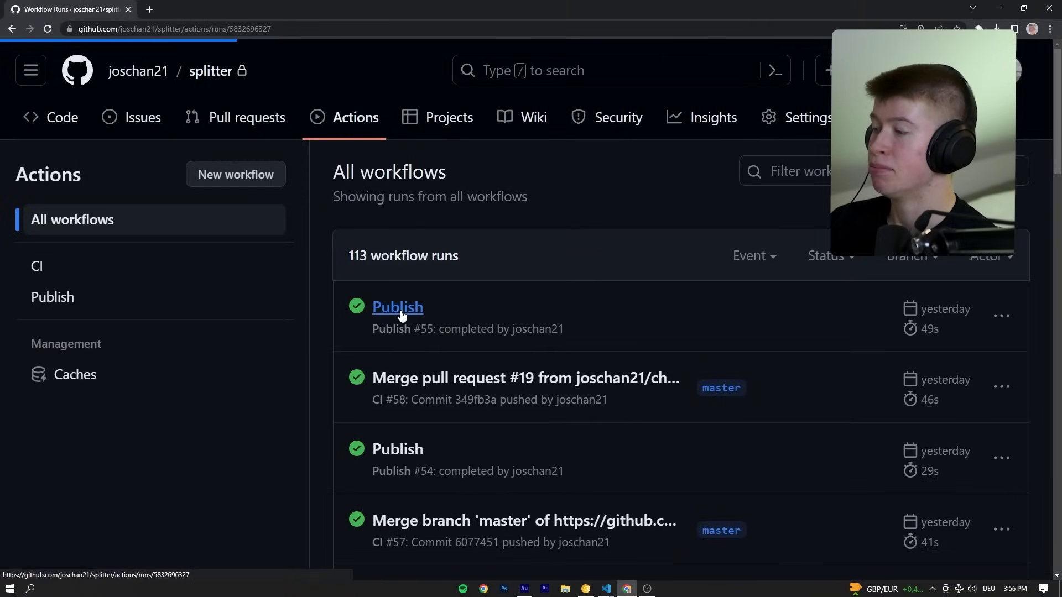
scroll(465, 319, "down", 1)
left_click(476, 431)
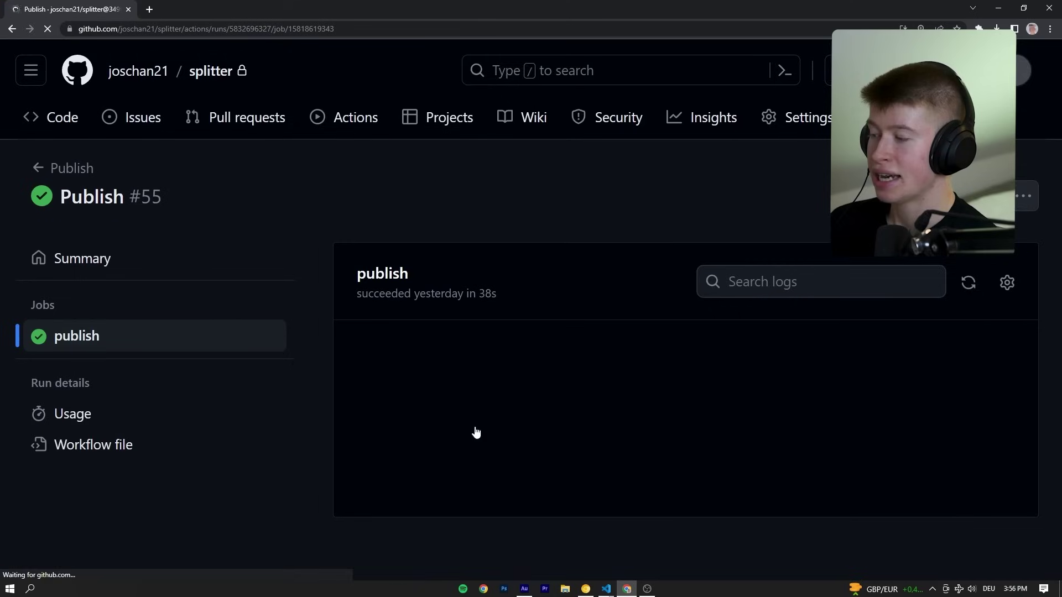
scroll(489, 373, "down", 2)
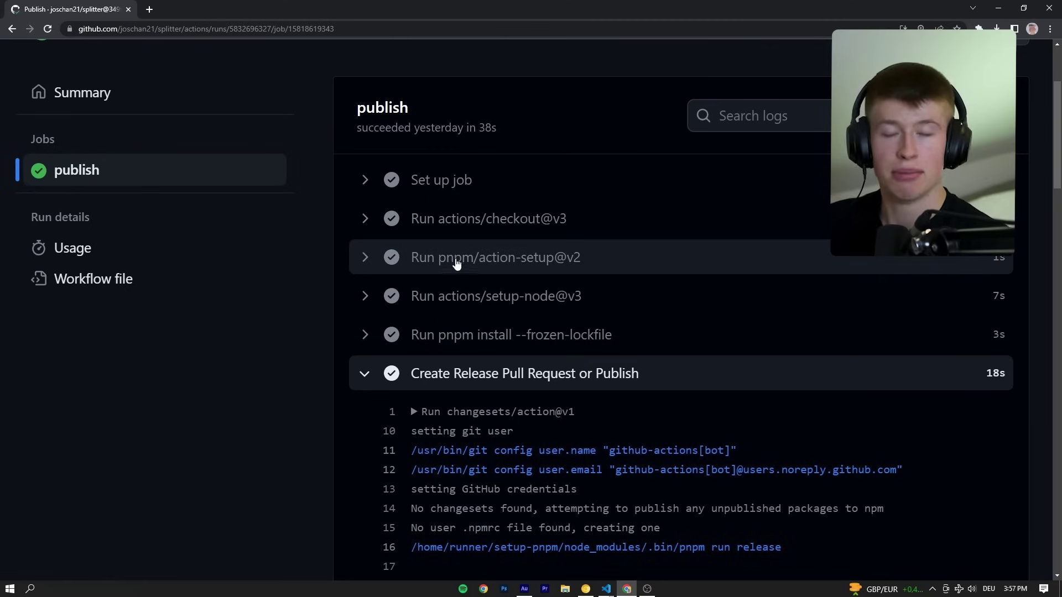
Open src-mock/server/components/SplitTest.tsx, highlight its line-1 directive, and go back to the publish log
left_click(626, 589)
left_click(647, 523)
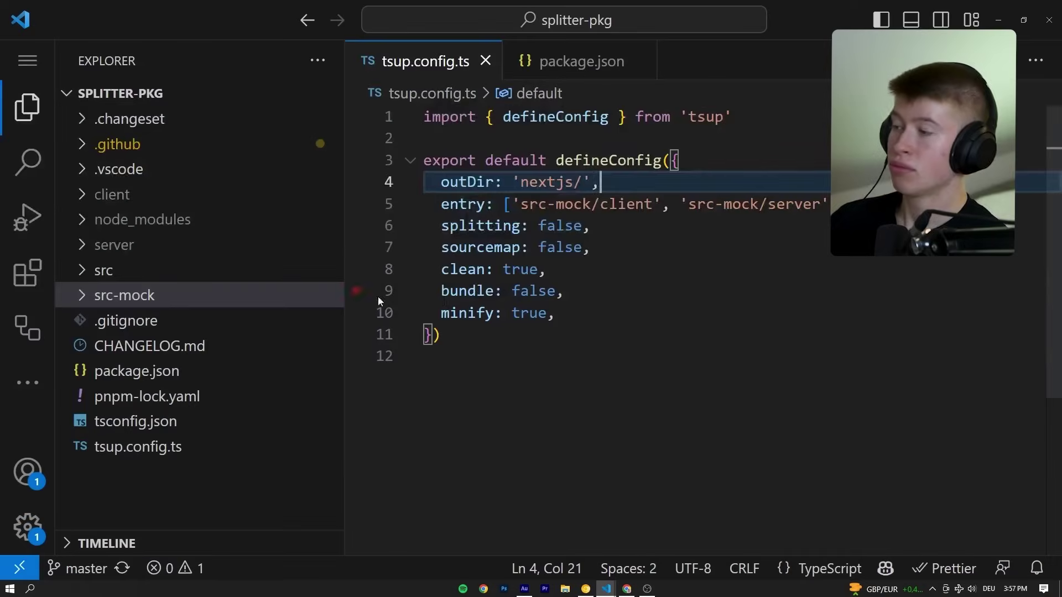
left_click(125, 295)
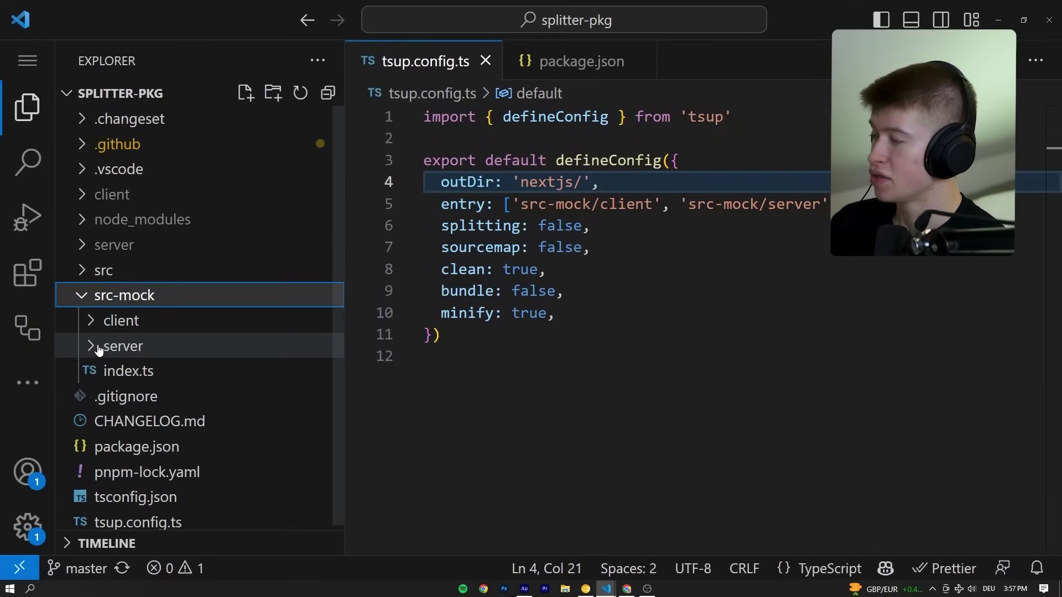
left_click(122, 345)
left_click(154, 371)
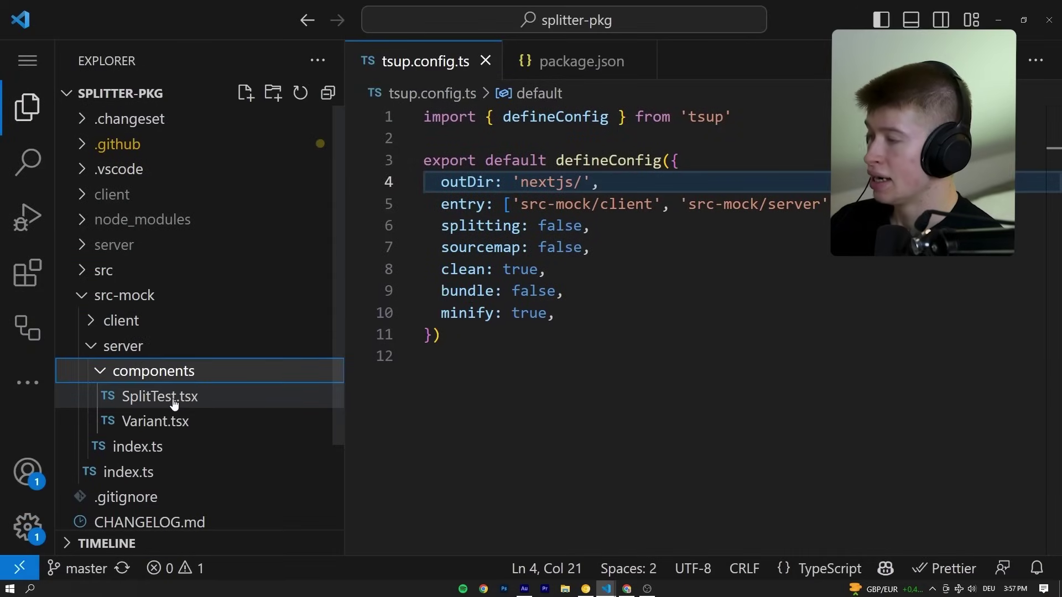
left_click(159, 396)
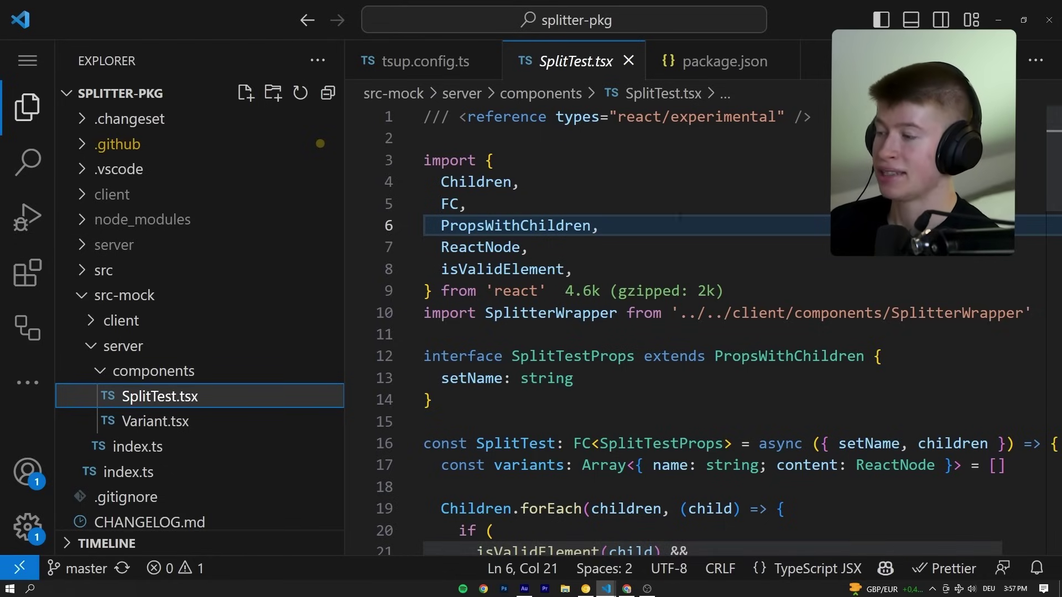
scroll(1058, 176, "down", 1)
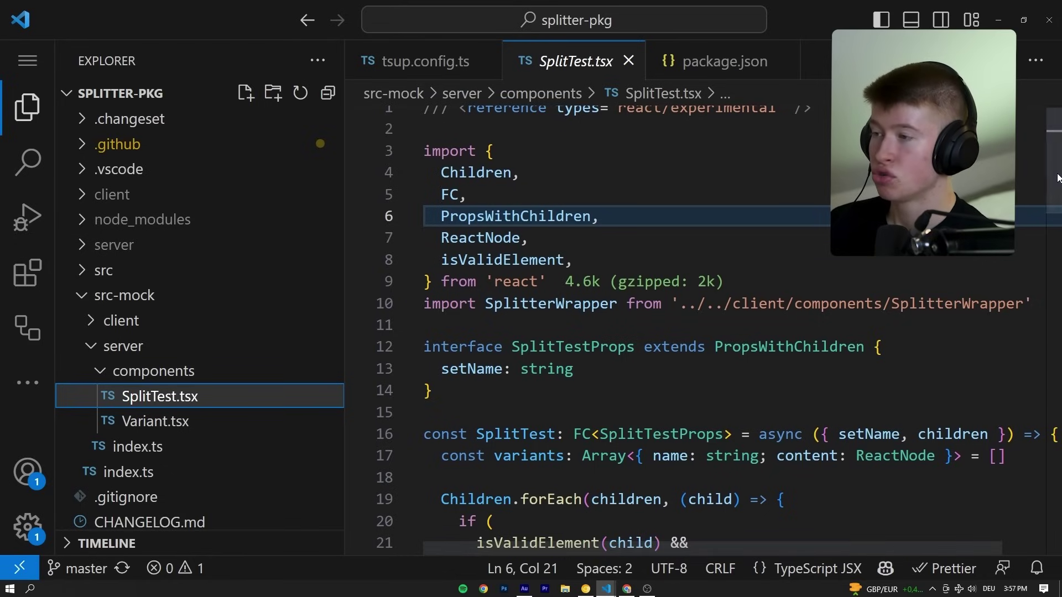
scroll(1058, 177, "up", 1)
left_click_drag(811, 117, 433, 117)
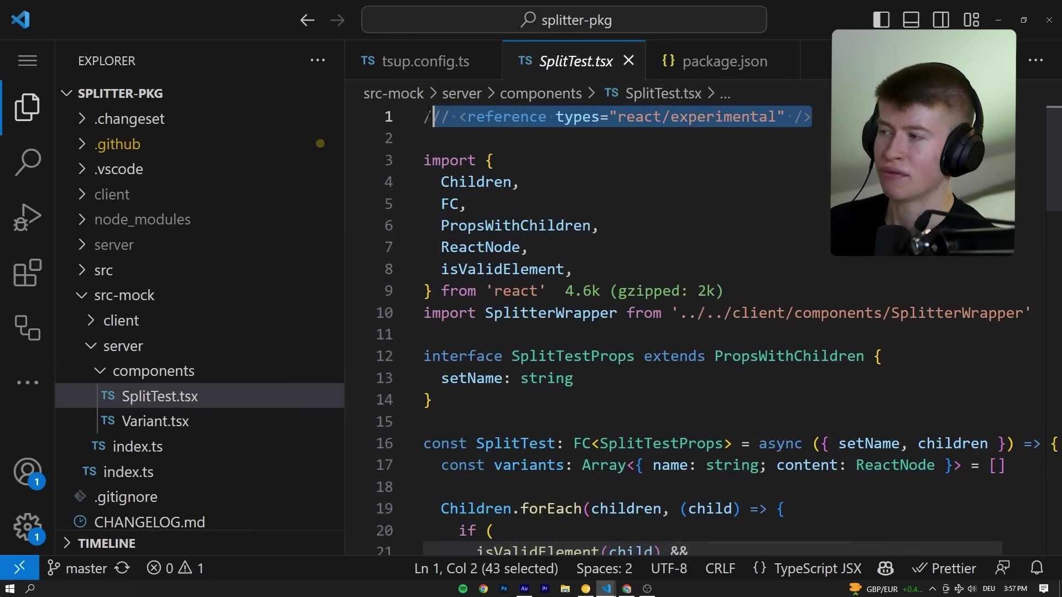
scroll(1035, 191, "down", 3)
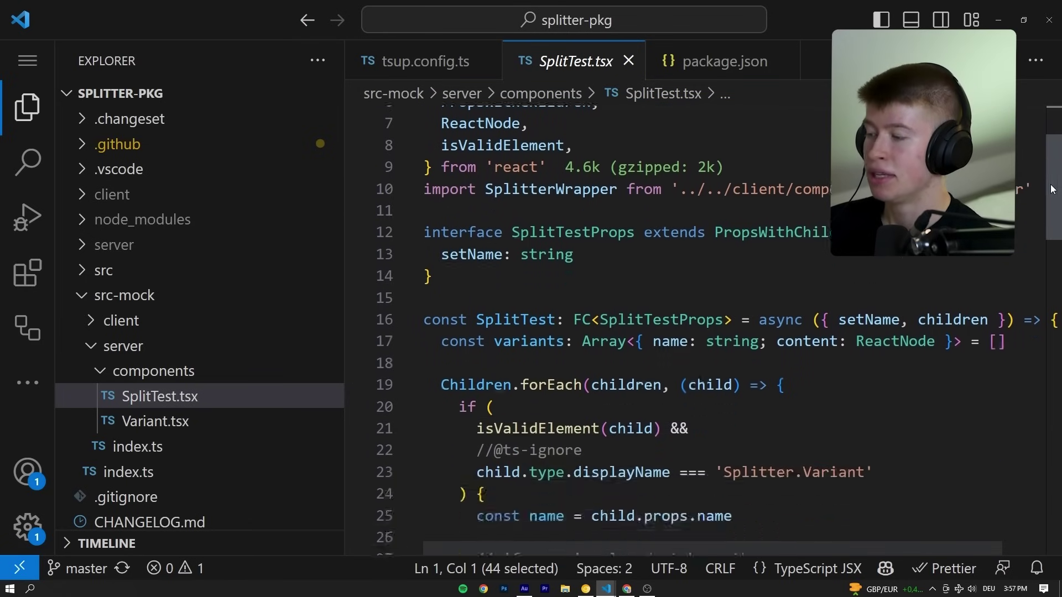
scroll(1035, 191, "down", 2)
scroll(1035, 191, "up", 1)
scroll(1035, 191, "up", 3)
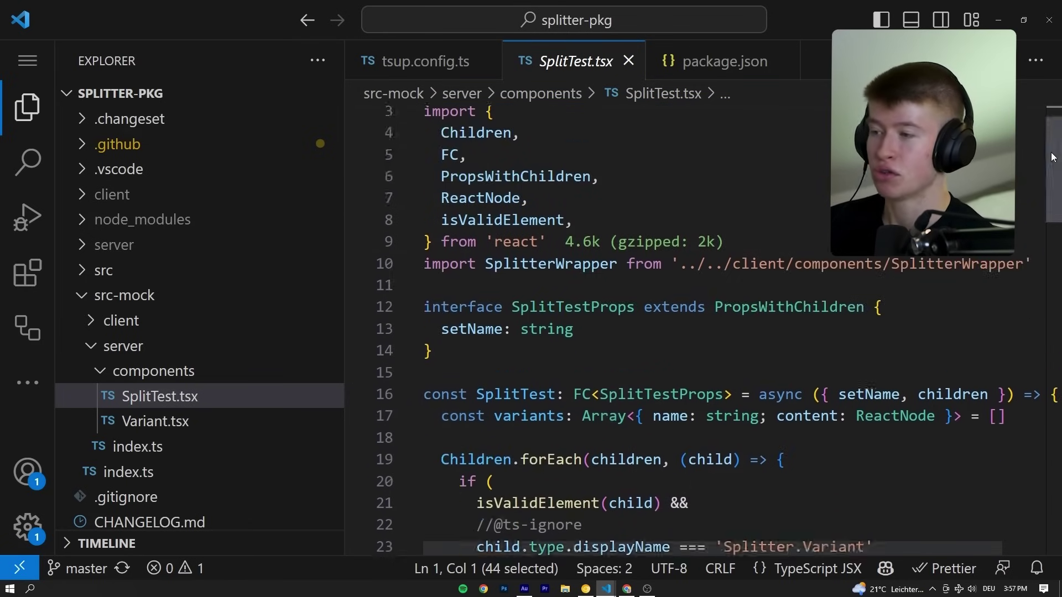
scroll(1035, 191, "up", 2)
left_click(999, 19)
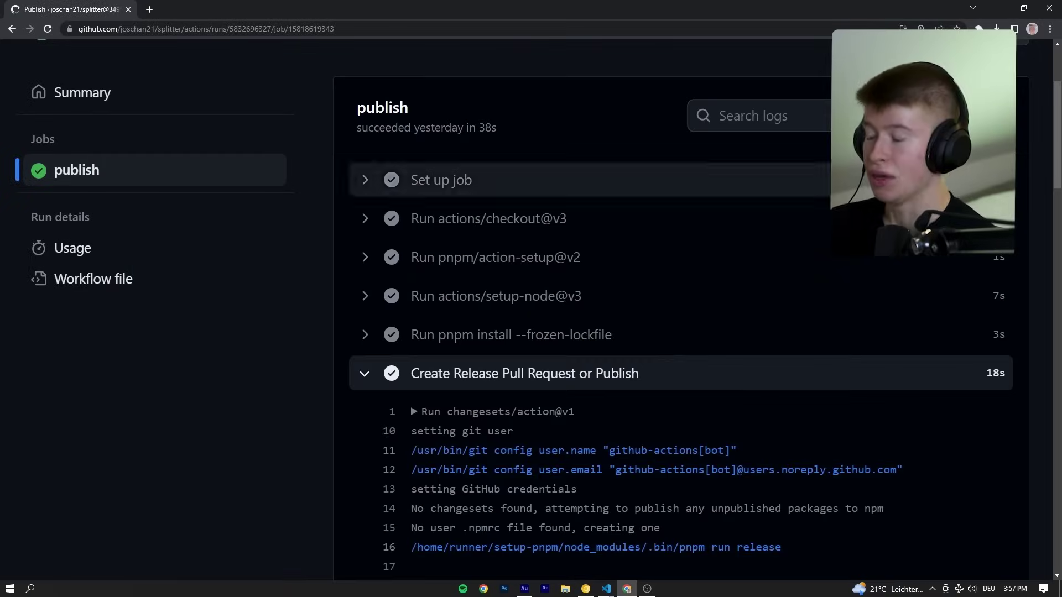
scroll(1055, 164, "down", 2)
scroll(1056, 175, "down", 1)
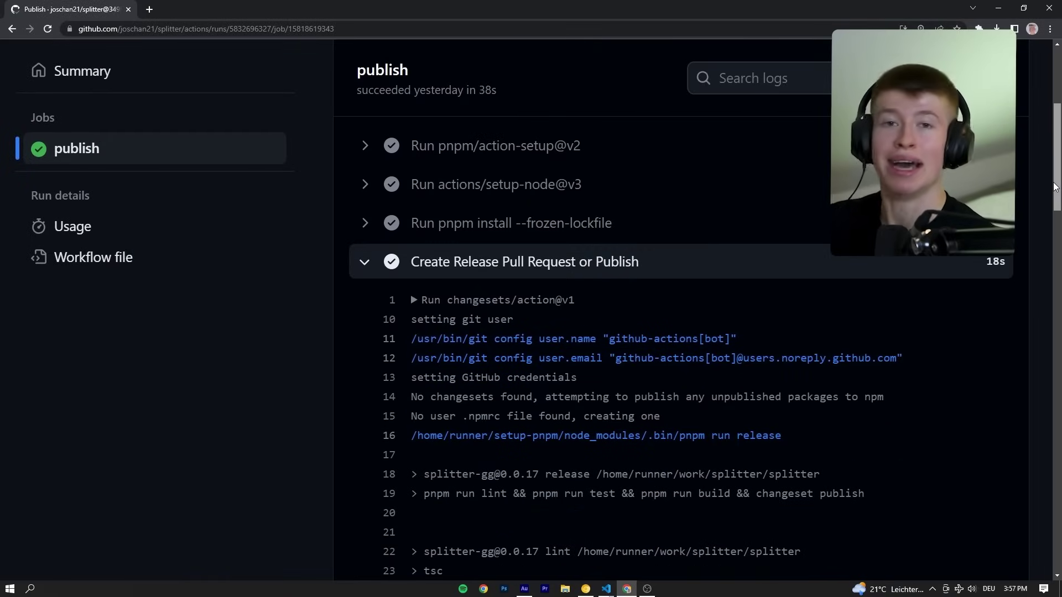
scroll(1055, 187, "down", 3)
scroll(1052, 216, "down", 3)
scroll(1047, 241, "down", 3)
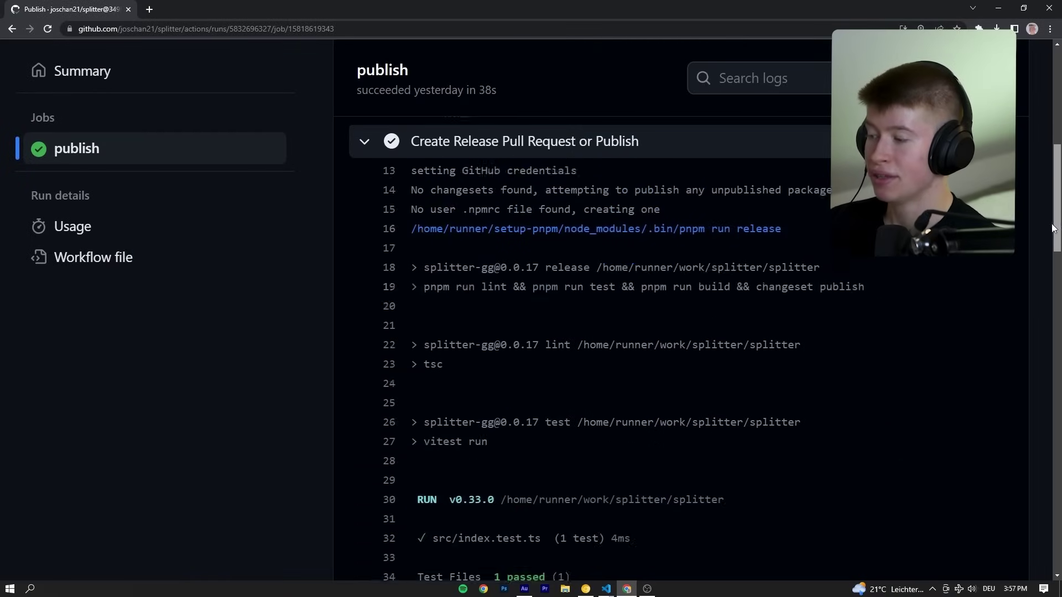
scroll(1044, 251, "down", 1)
scroll(1044, 251, "down", 3)
scroll(1040, 278, "down", 2)
scroll(1040, 291, "down", 2)
scroll(1039, 305, "down", 2)
scroll(1029, 333, "down", 3)
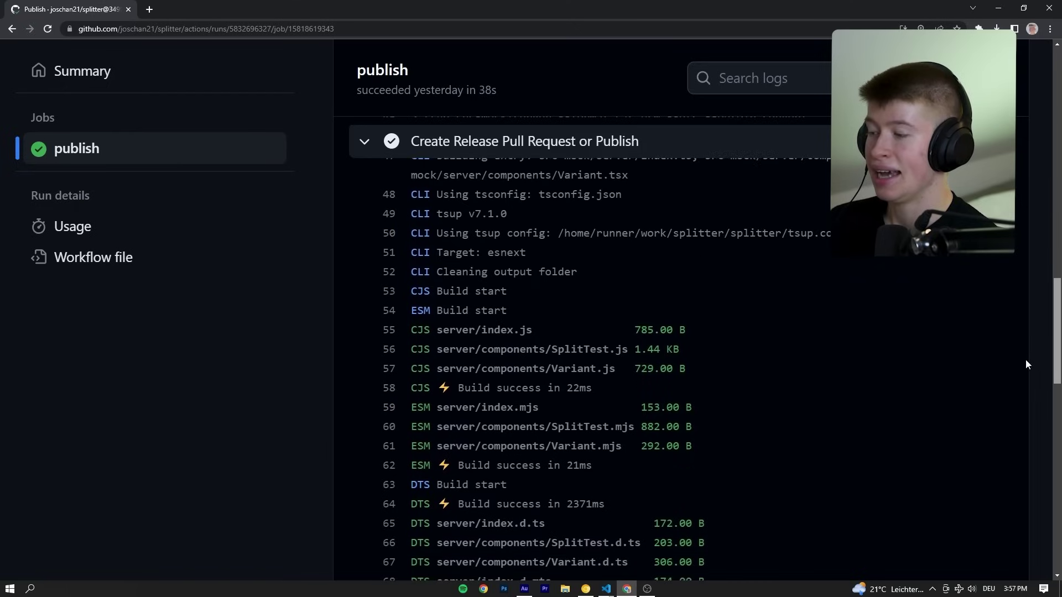
scroll(1025, 359, "down", 3)
scroll(1018, 401, "down", 3)
scroll(1012, 430, "down", 2)
scroll(1009, 446, "down", 3)
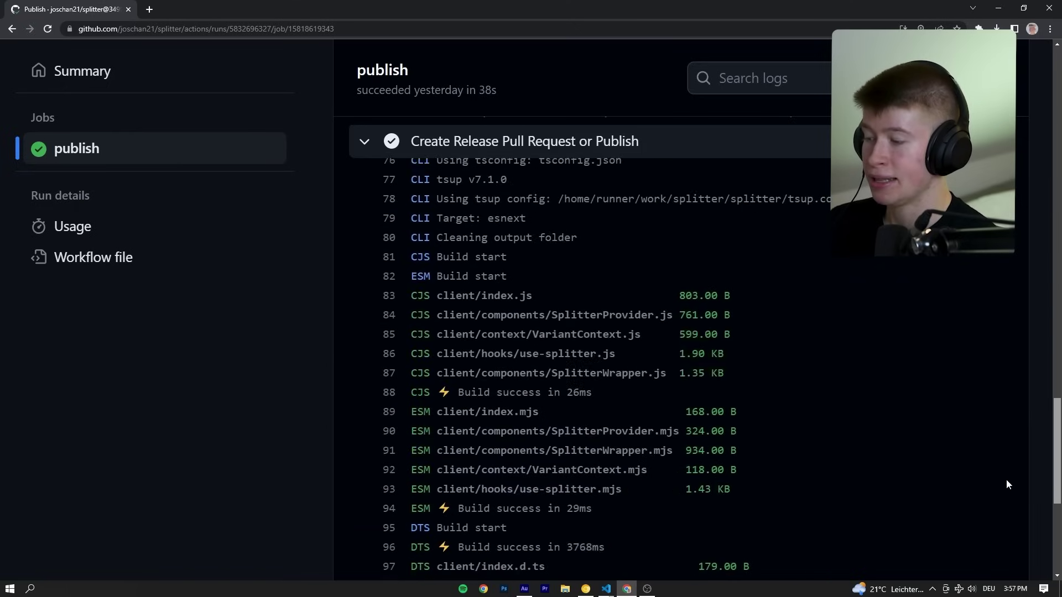
scroll(1006, 479, "down", 3)
scroll(1002, 522, "down", 3)
scroll(1001, 547, "down", 2)
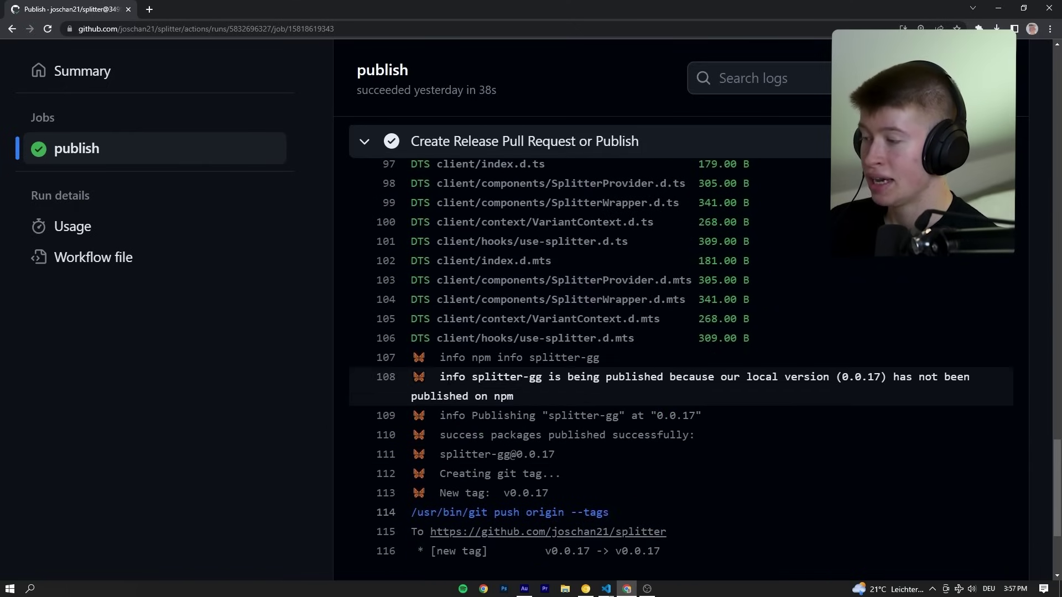
Highlight the log line showing splitter-gg version 0.0.17 being published, then switch windows
left_click_drag(440, 376, 663, 377)
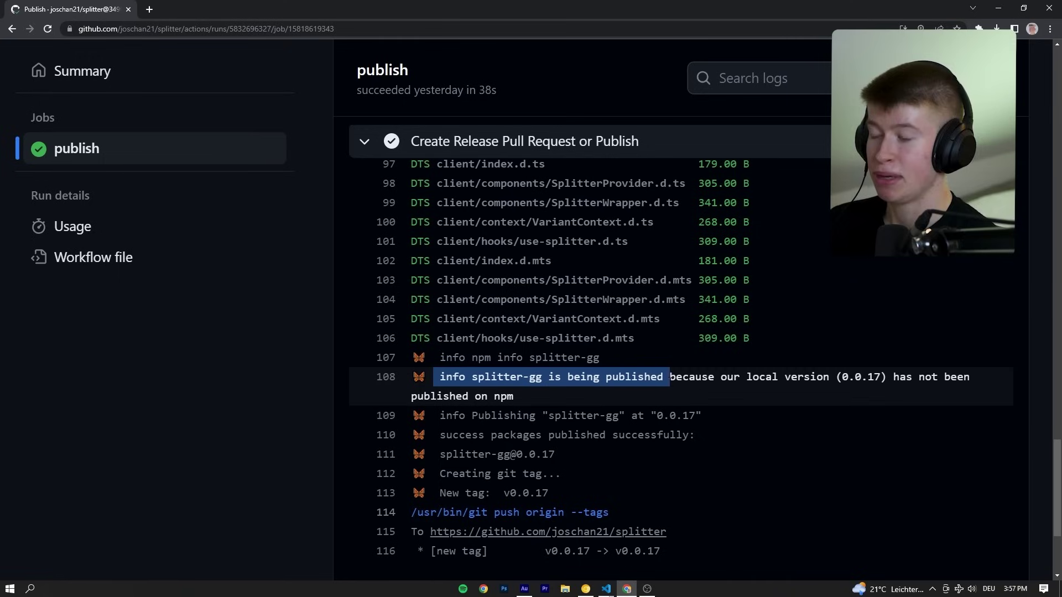
left_click_drag(740, 376, 883, 377)
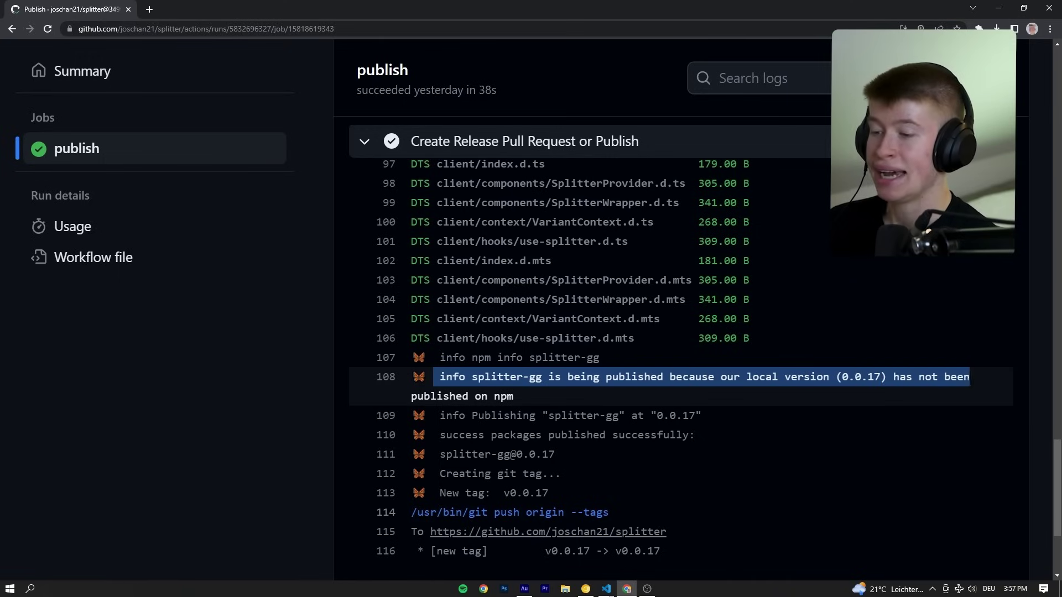
left_click(603, 392)
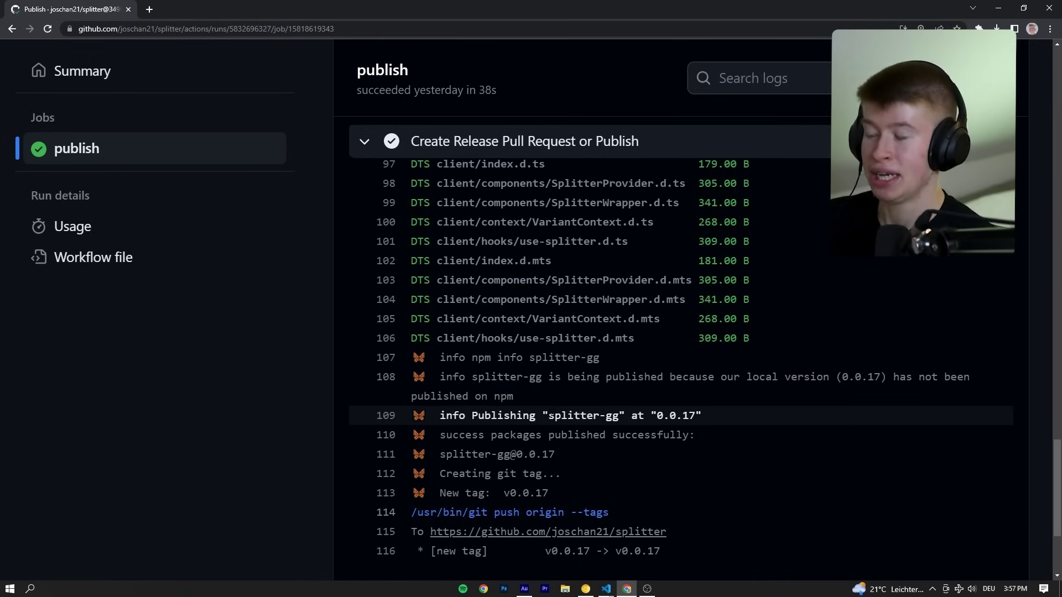
scroll(581, 374, "down", 1)
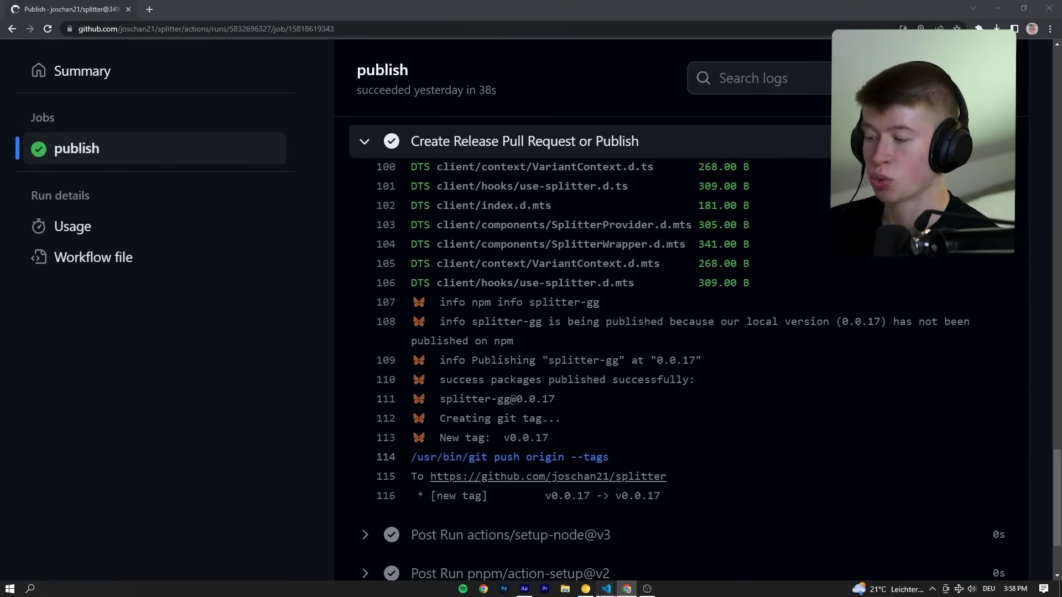
left_click(607, 590)
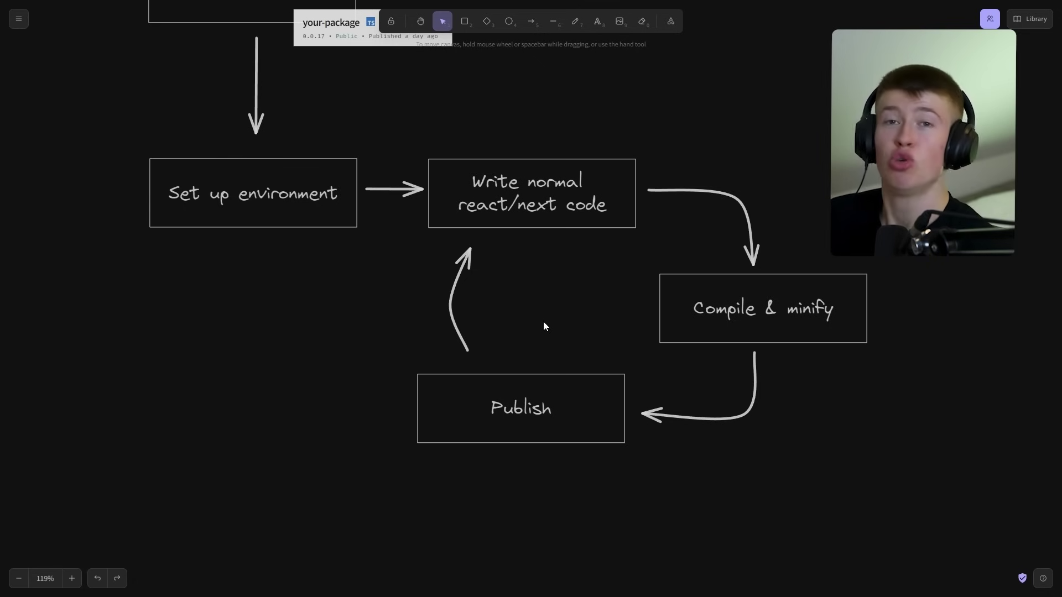
Select the NPM package box, Your API box and User App box with its device icon
left_click_drag(140, 166, 367, 243)
left_click(380, 258)
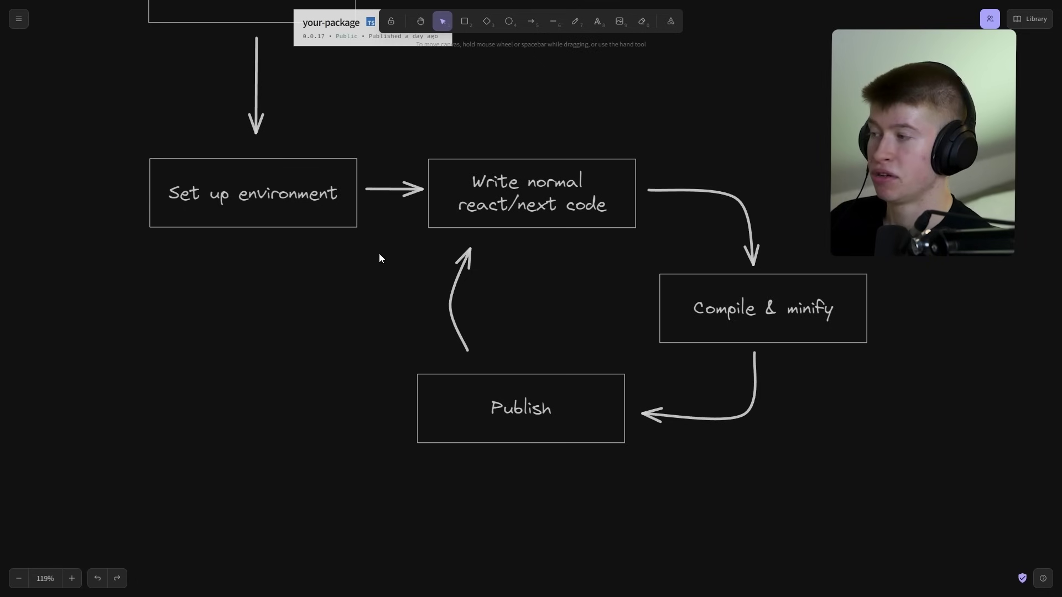
scroll(392, 254, "up", 5)
scroll(541, 394, "up", 3, "ctrl")
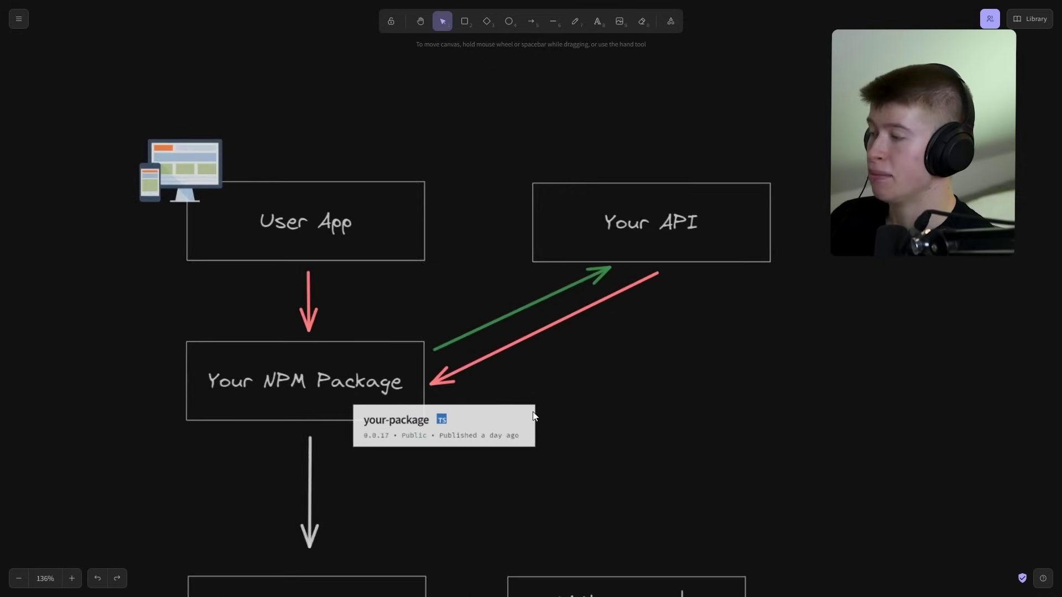
left_click_drag(135, 327, 611, 496)
left_click(619, 494)
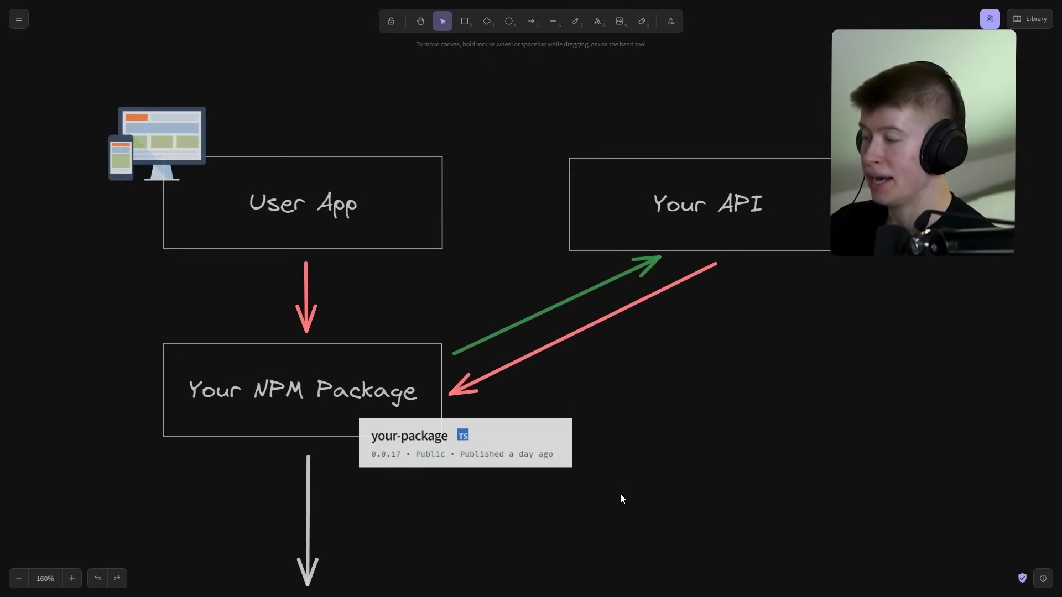
scroll(633, 381, "down", 3)
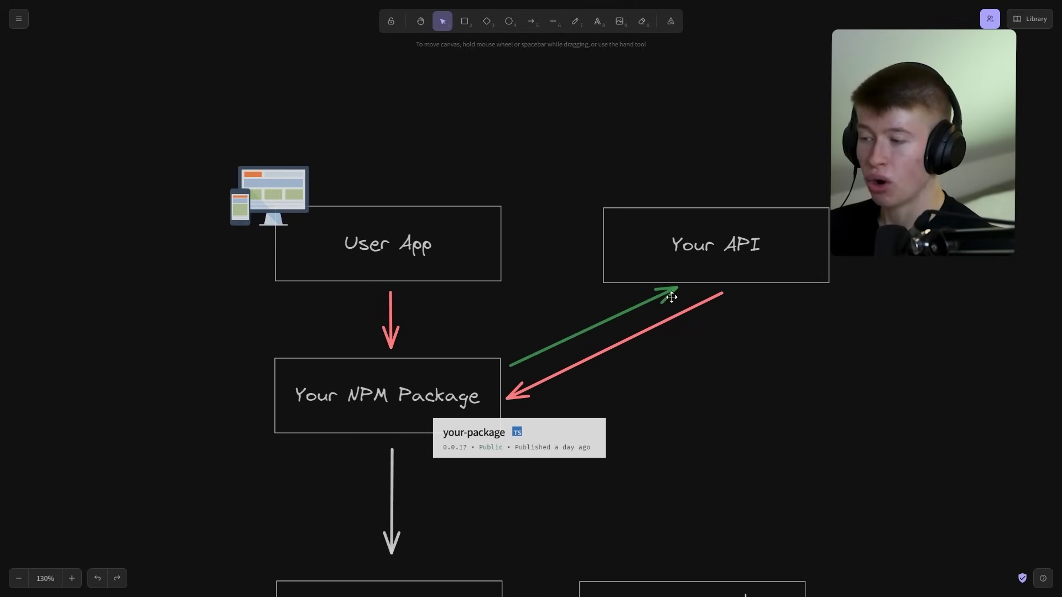
left_click(683, 237)
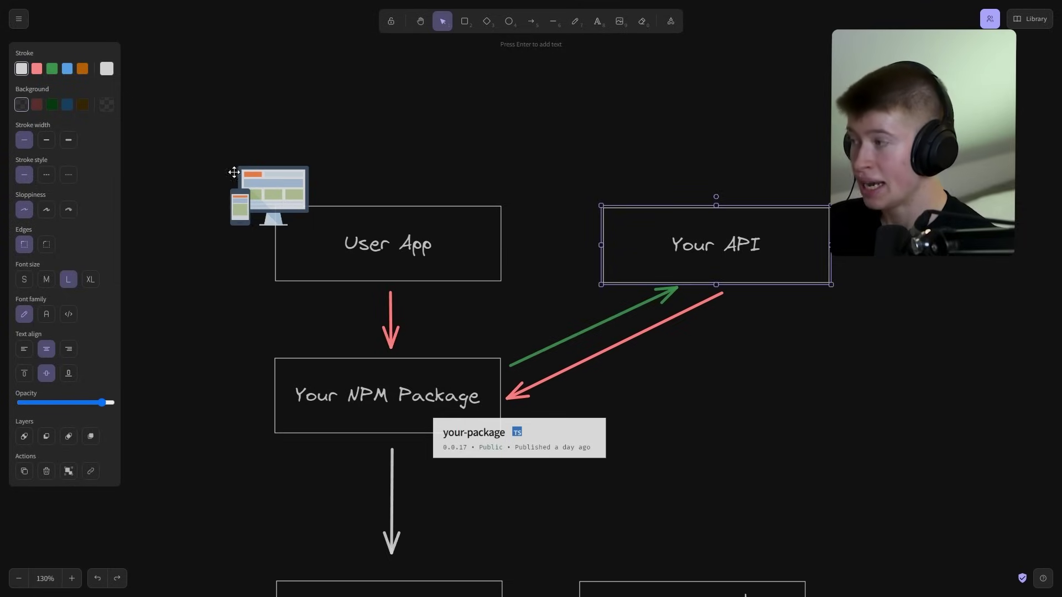
left_click_drag(207, 152, 547, 305)
left_click(547, 303)
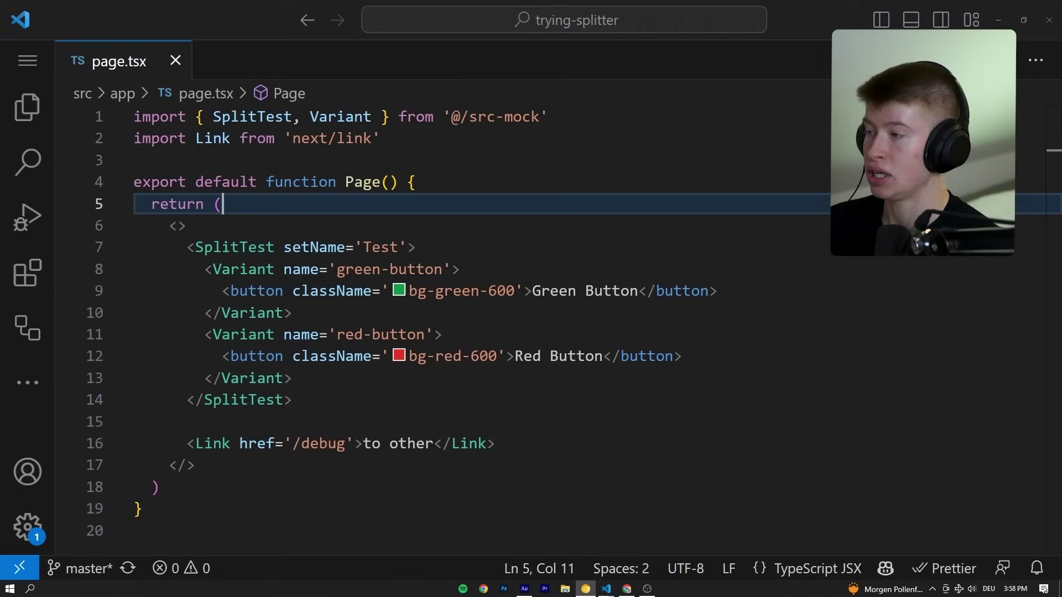
In page.tsx, highlight the '@/src-mock' import path and the SplitTest block, then deselect
key("alt+Tab")
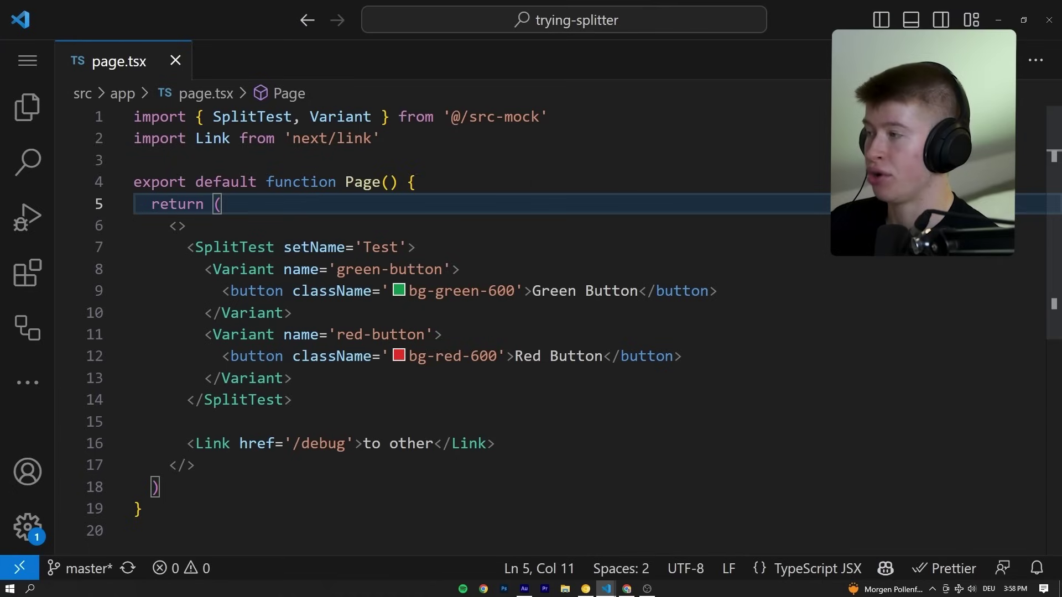
left_click_drag(539, 116, 452, 117)
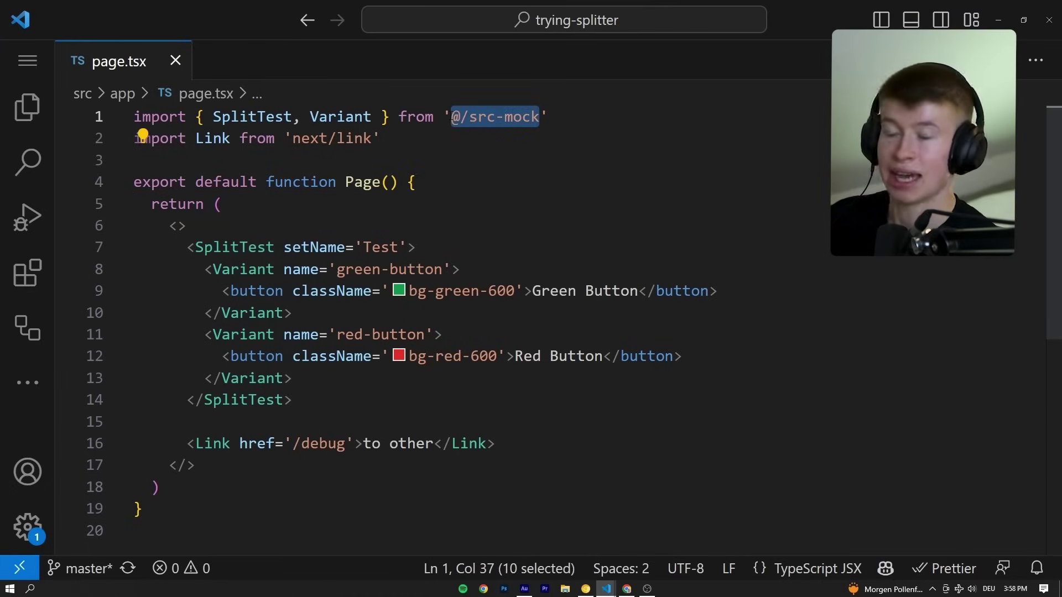
mouse_move(495, 117)
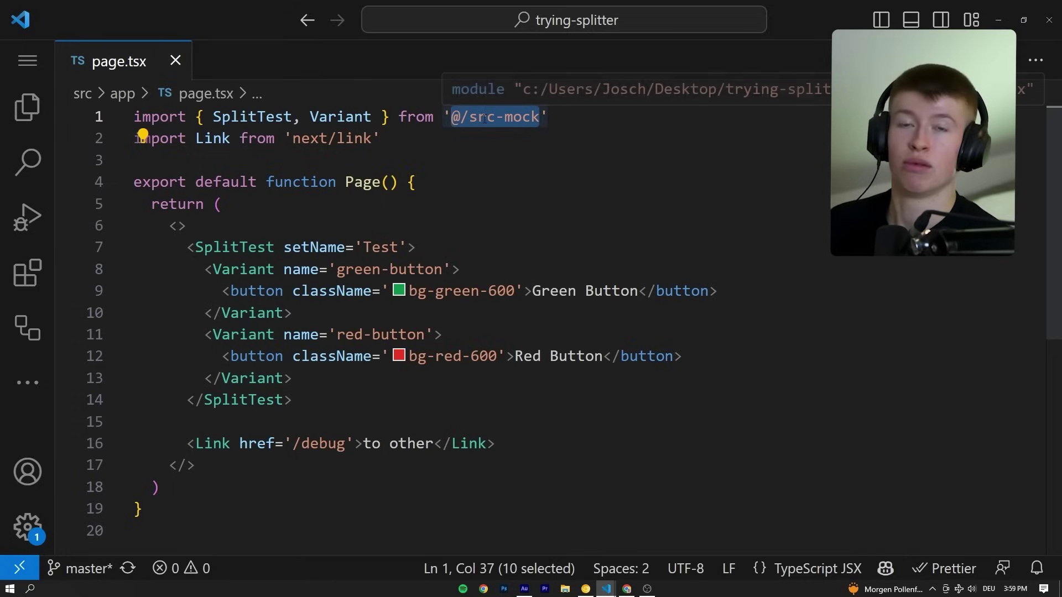
scroll(497, 291, "down", 1)
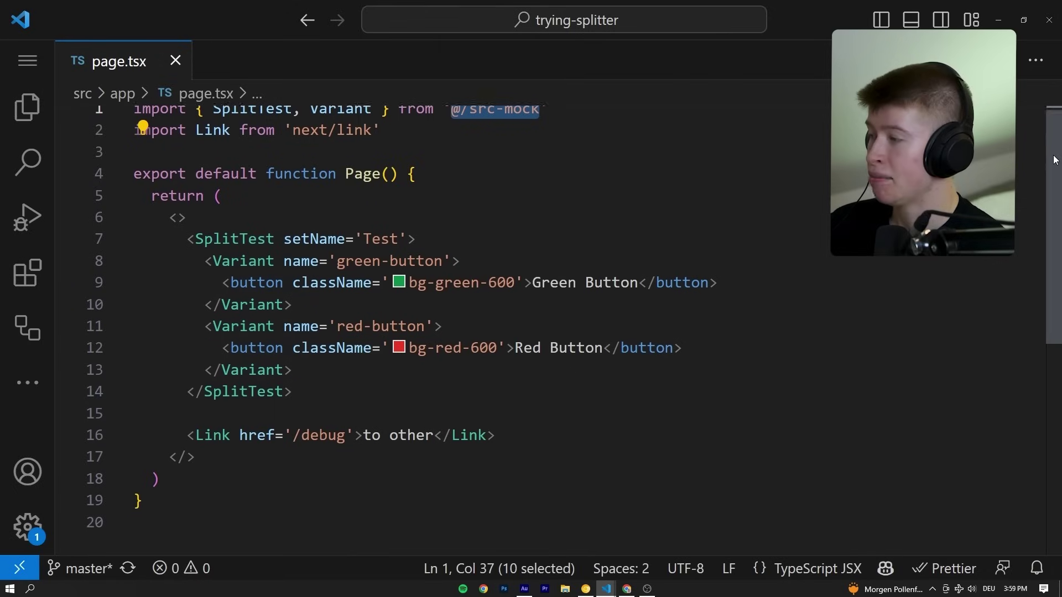
left_click_drag(187, 246, 295, 387)
left_click(319, 382)
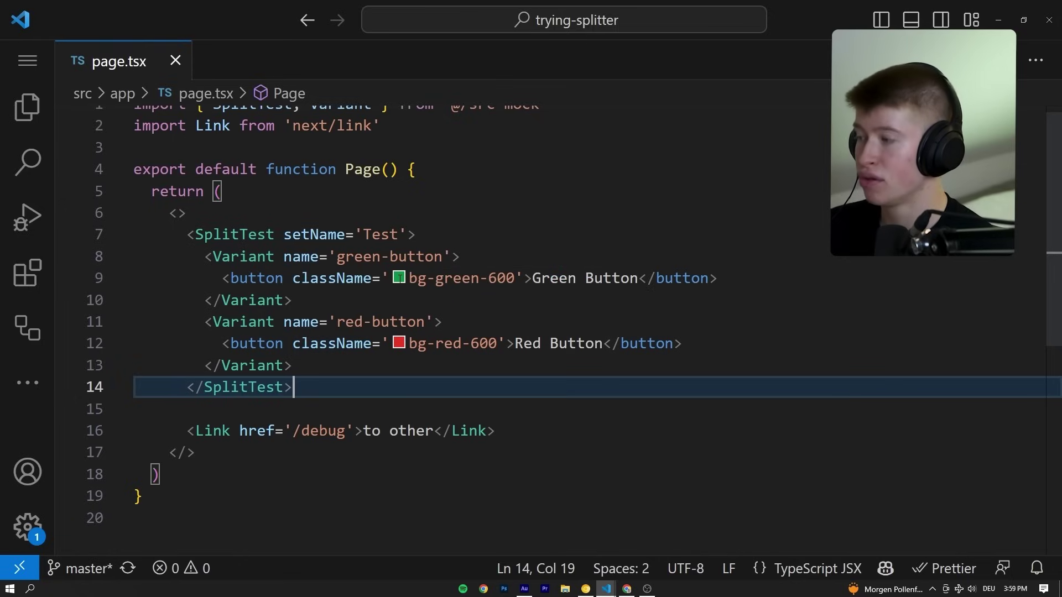
left_click(565, 589)
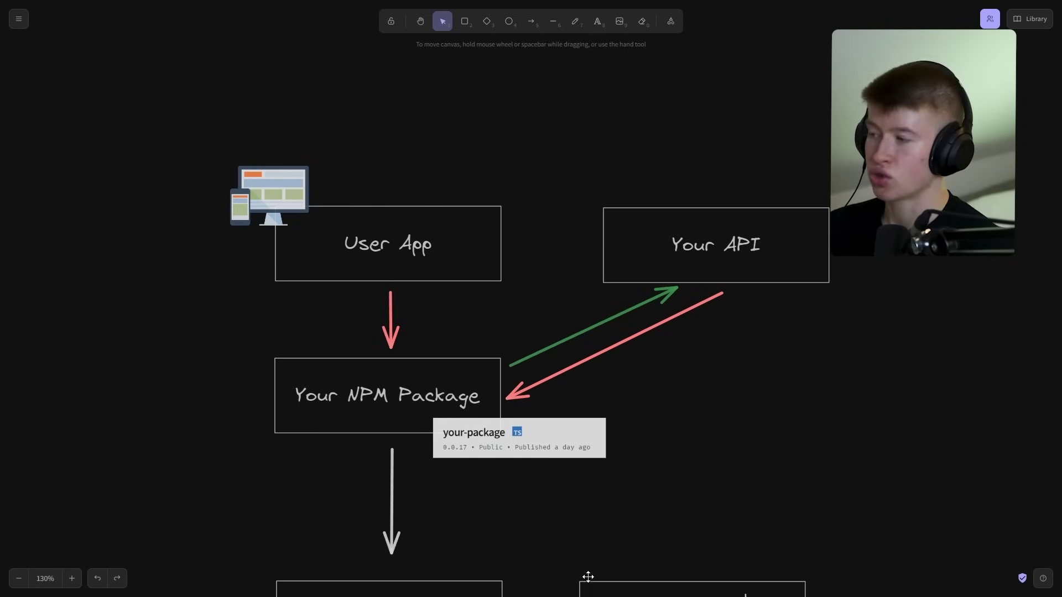
scroll(648, 368, "up", 1)
scroll(646, 374, "up", 1)
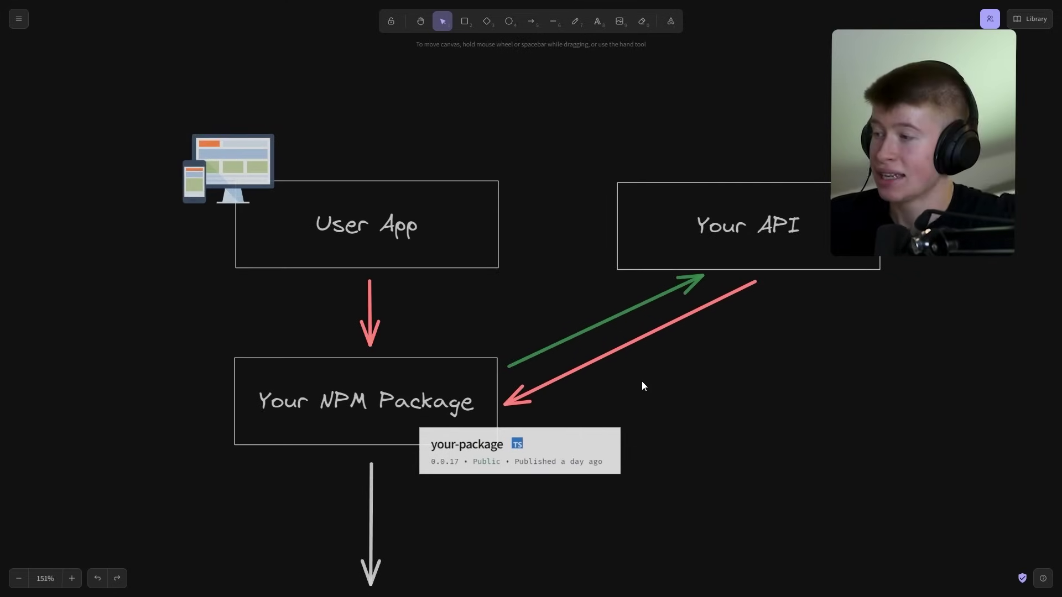
left_click(368, 373)
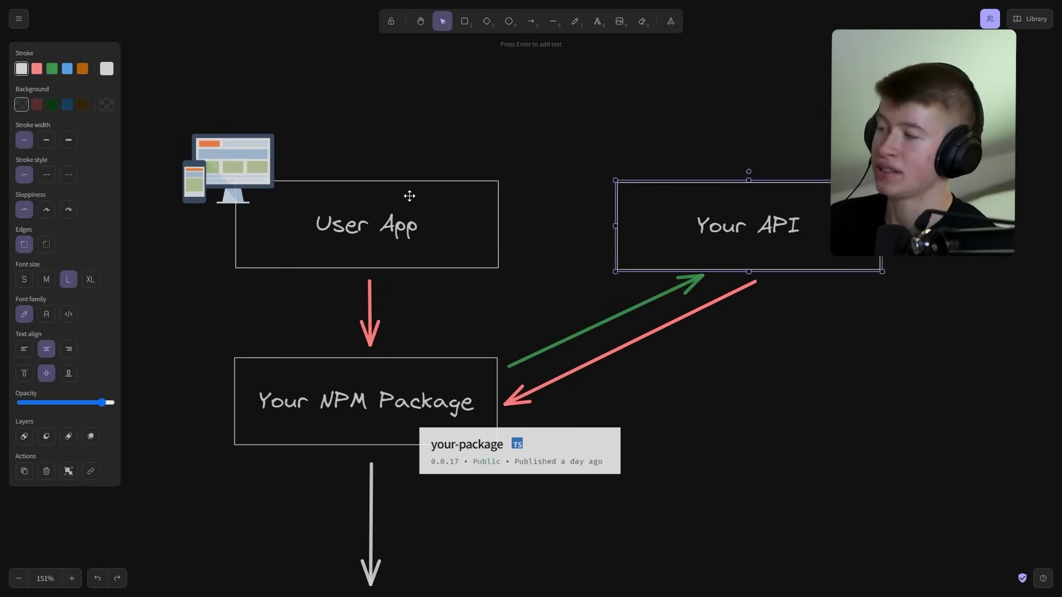